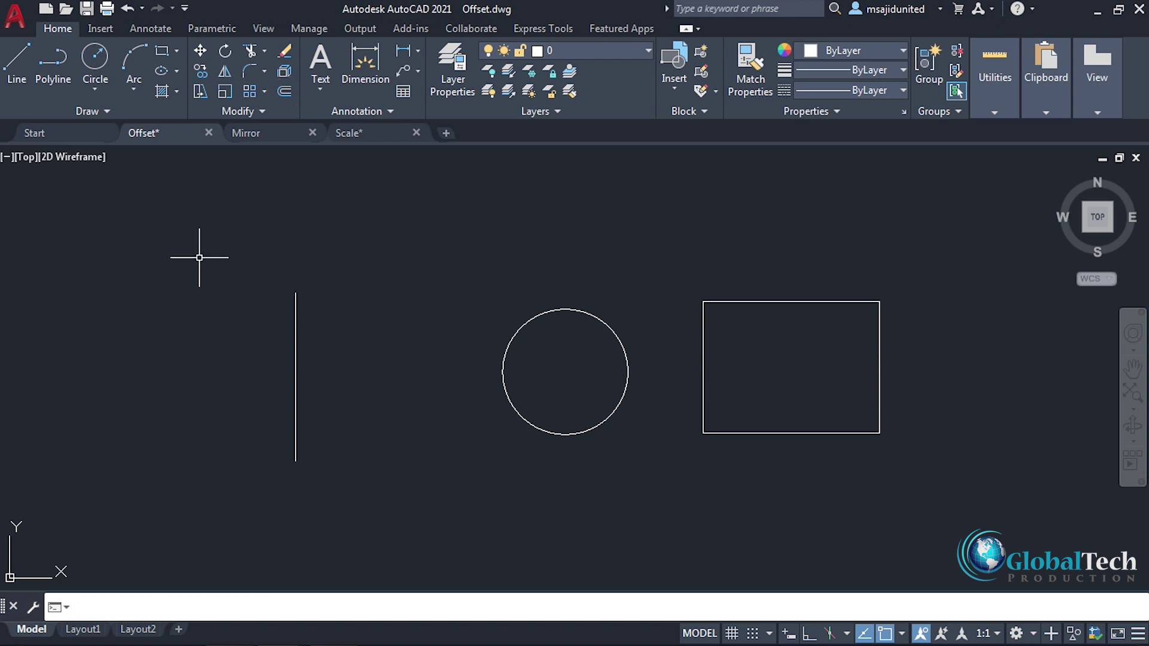
- Offset the vertical line once to its right by a distance of 20
{"action": "type", "text": "O"}
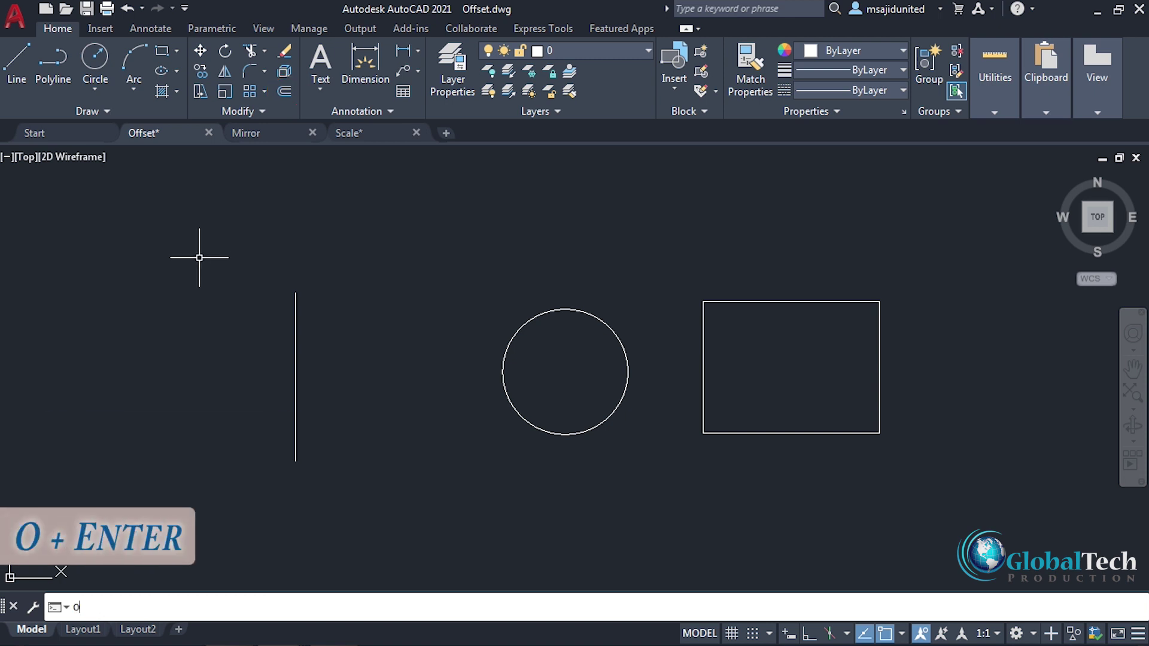
{"action": "key", "text": "Return"}
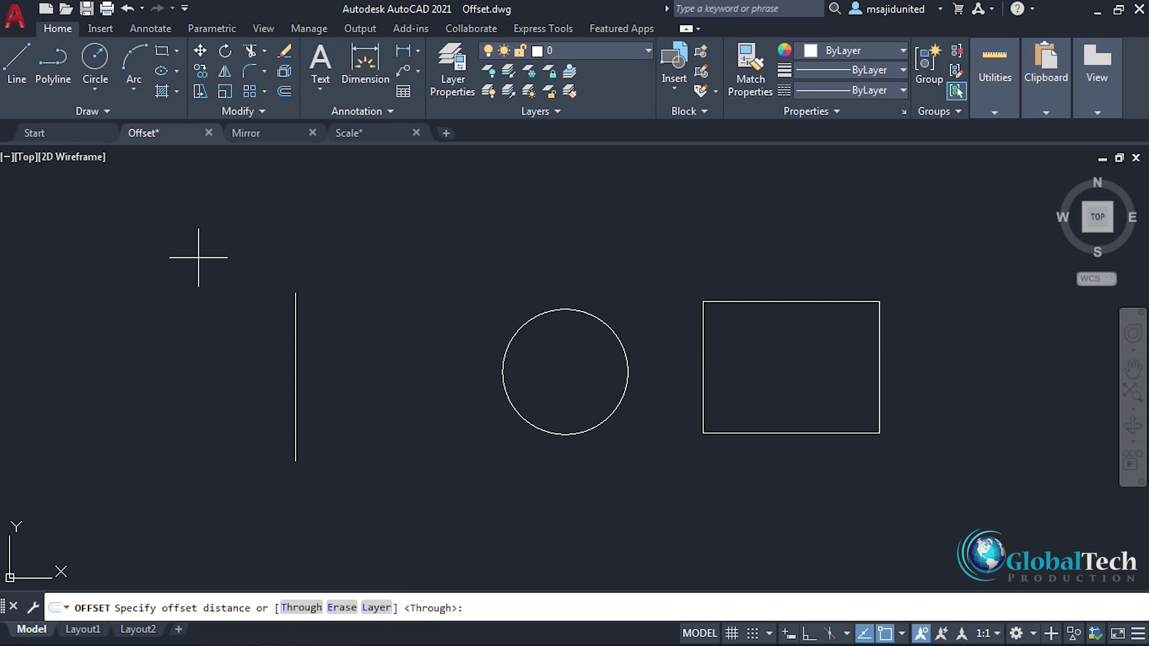
{"action": "type", "text": "20"}
{"action": "key", "text": "Return"}
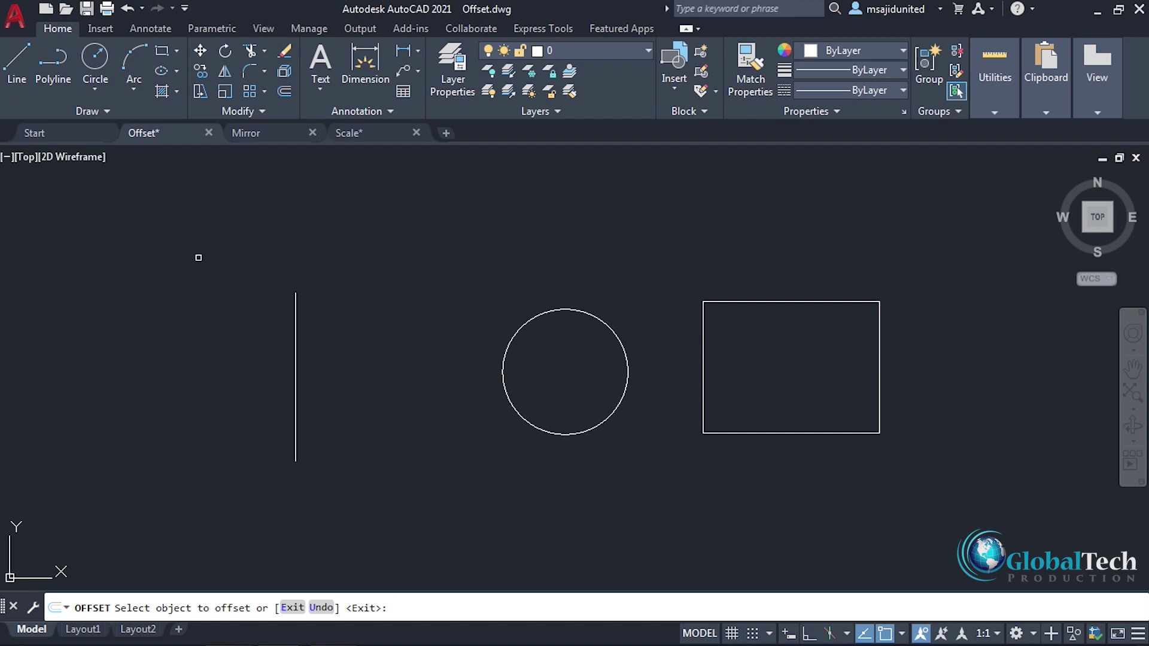
{"action": "left_click", "coordinate": [295, 357]}
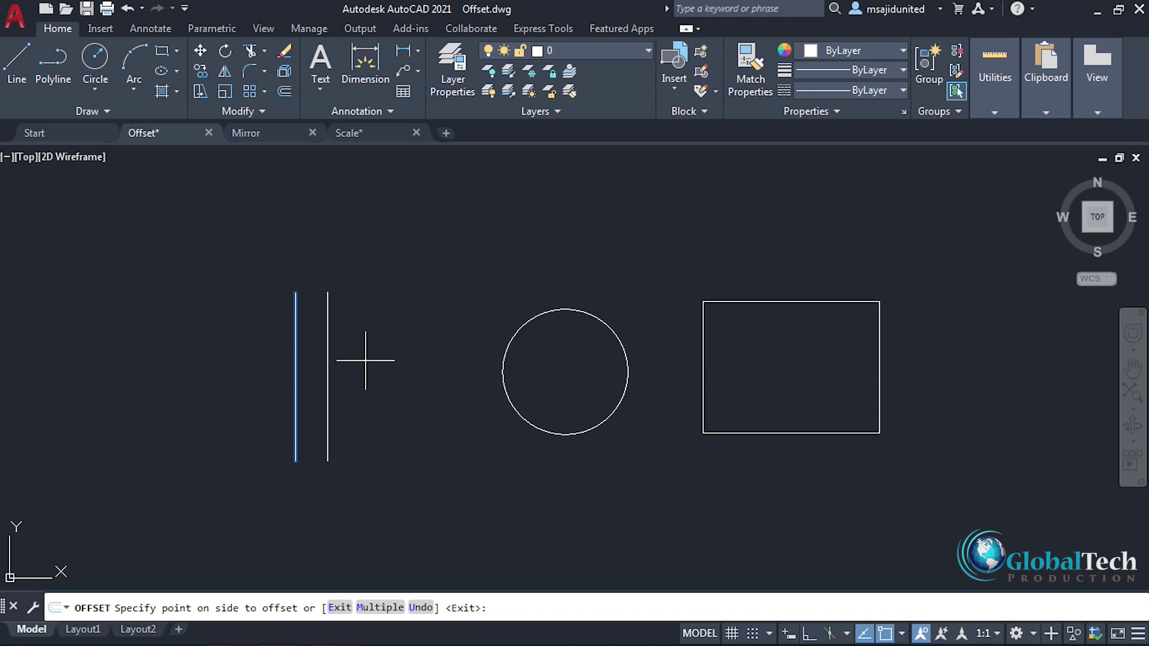
{"action": "left_click", "coordinate": [366, 361]}
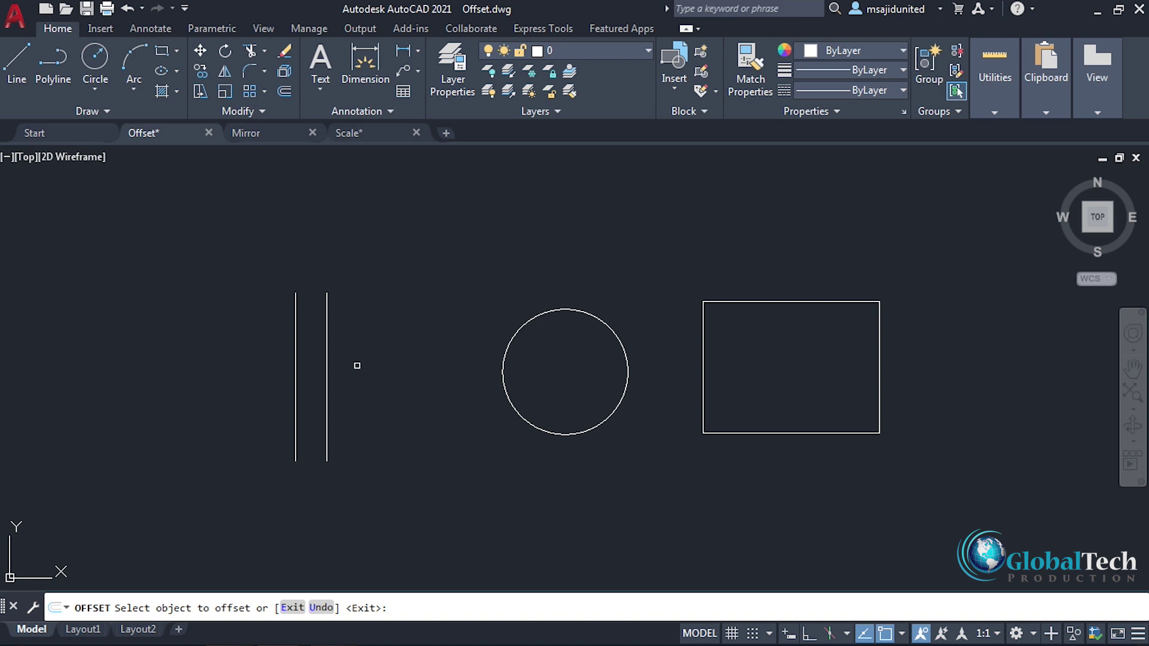
- Extend the row rightward with three more offsets at the same distance, each made from the newest vertical line
{"action": "left_click", "coordinate": [326, 365]}
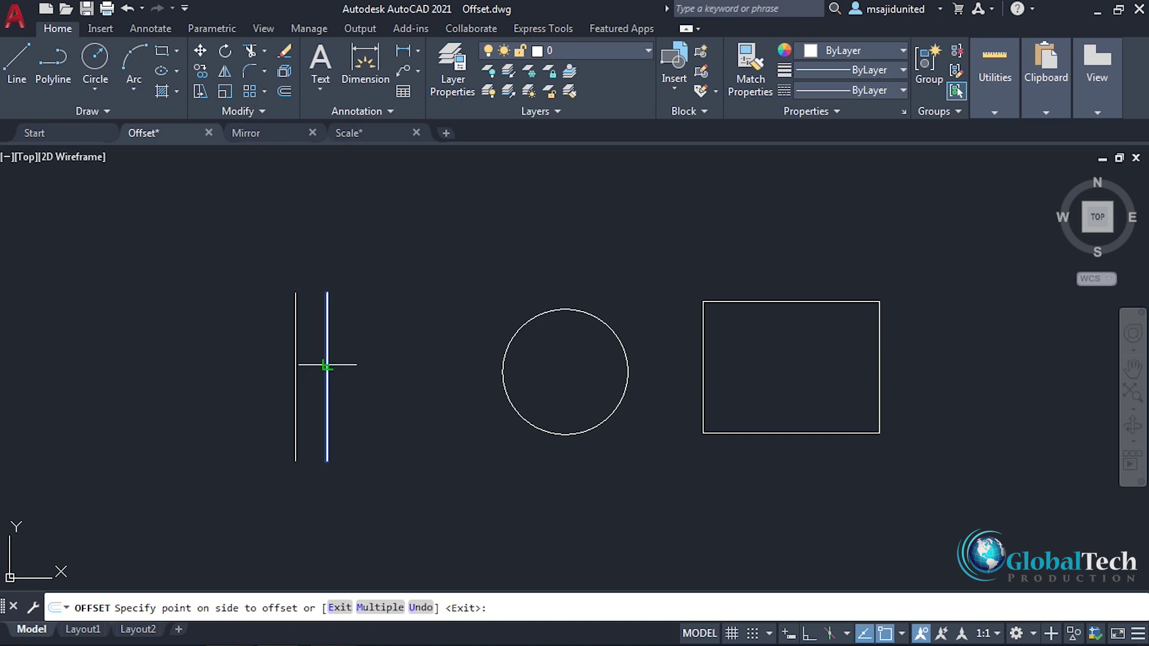
{"action": "left_click", "coordinate": [363, 376]}
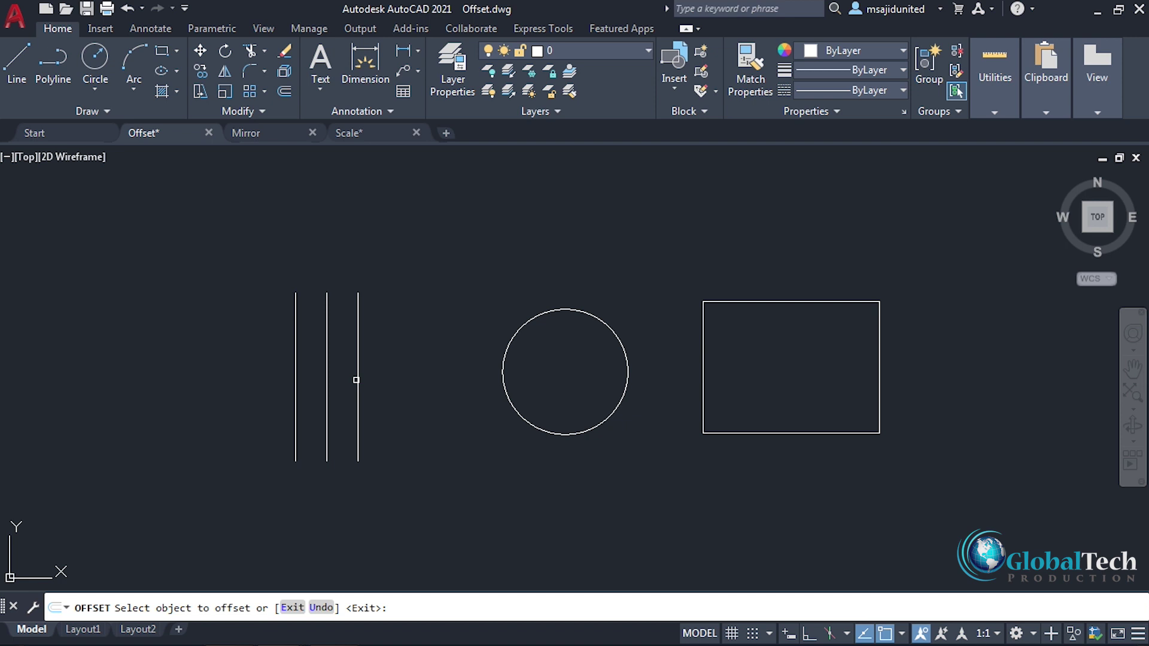
{"action": "left_click", "coordinate": [357, 380]}
{"action": "left_click", "coordinate": [394, 381]}
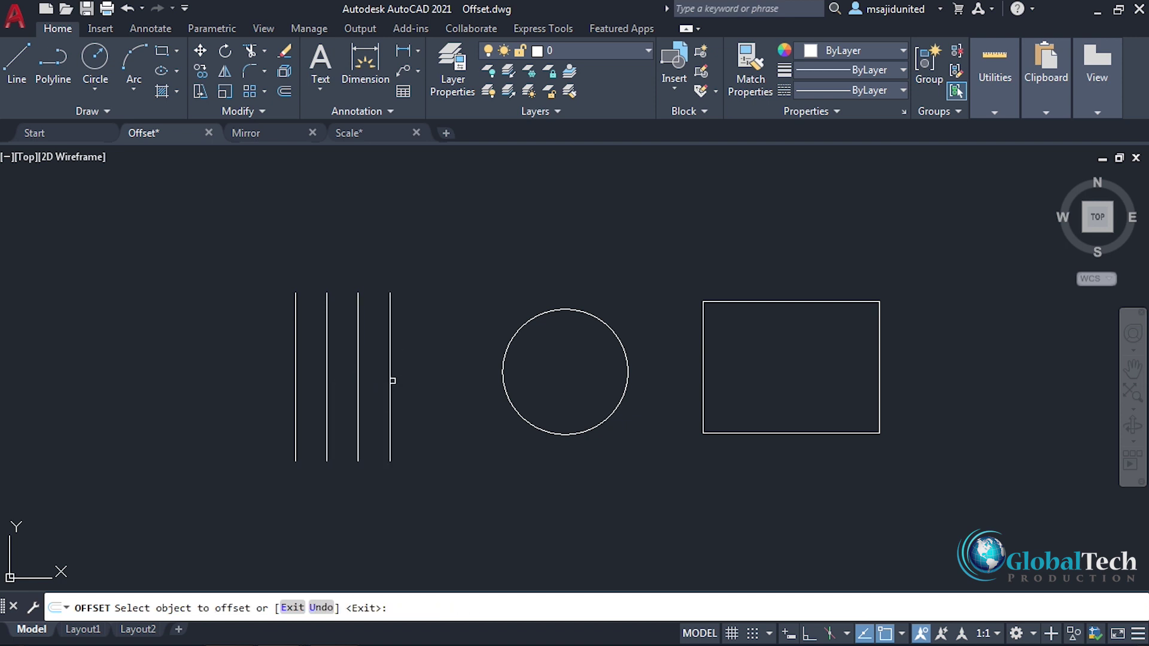
{"action": "left_click", "coordinate": [389, 381]}
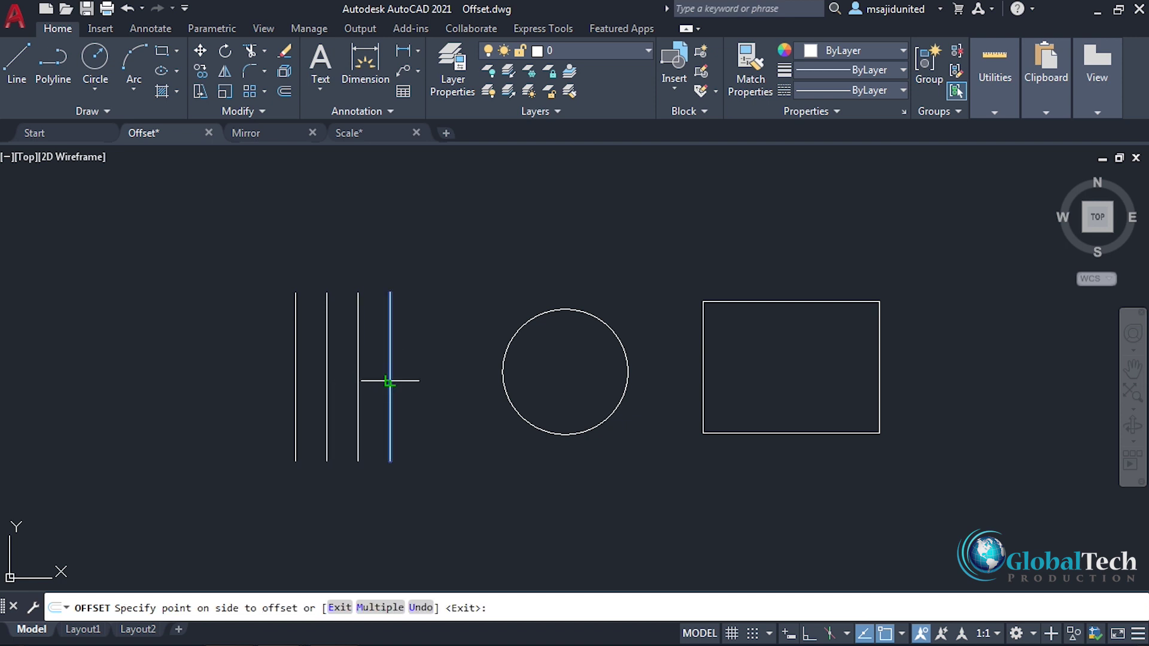
{"action": "left_click", "coordinate": [416, 384]}
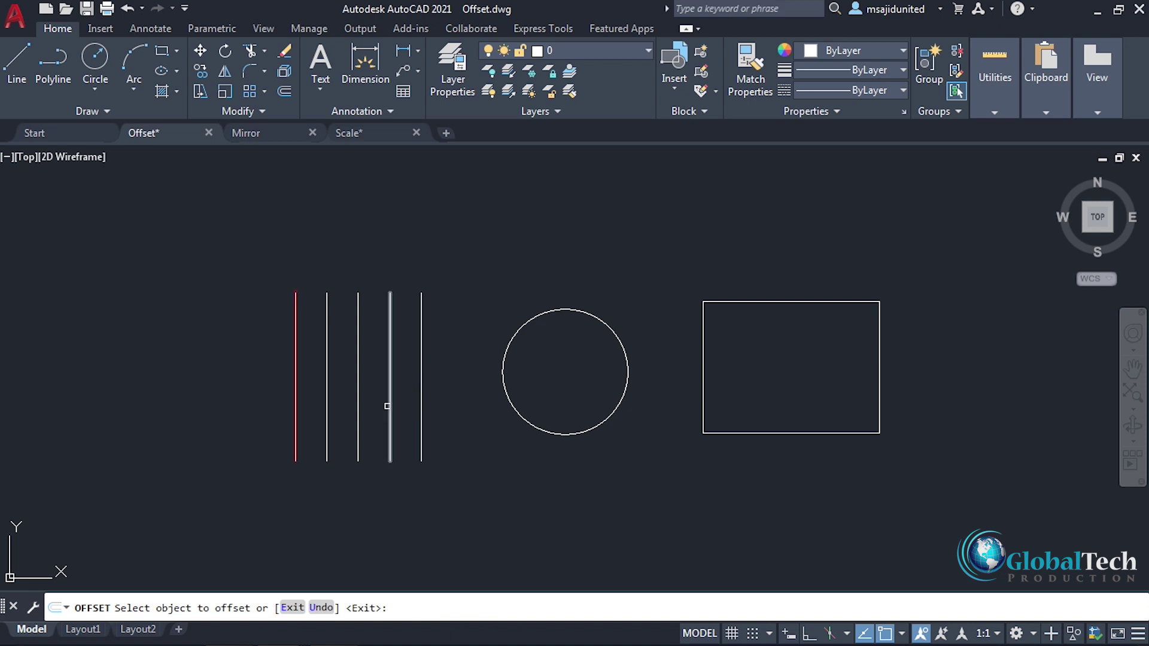
- Offset the original vertical line once to its left at the same distance, and undo the whole set of offset copies
{"action": "left_click", "coordinate": [293, 388]}
{"action": "left_click", "coordinate": [245, 385]}
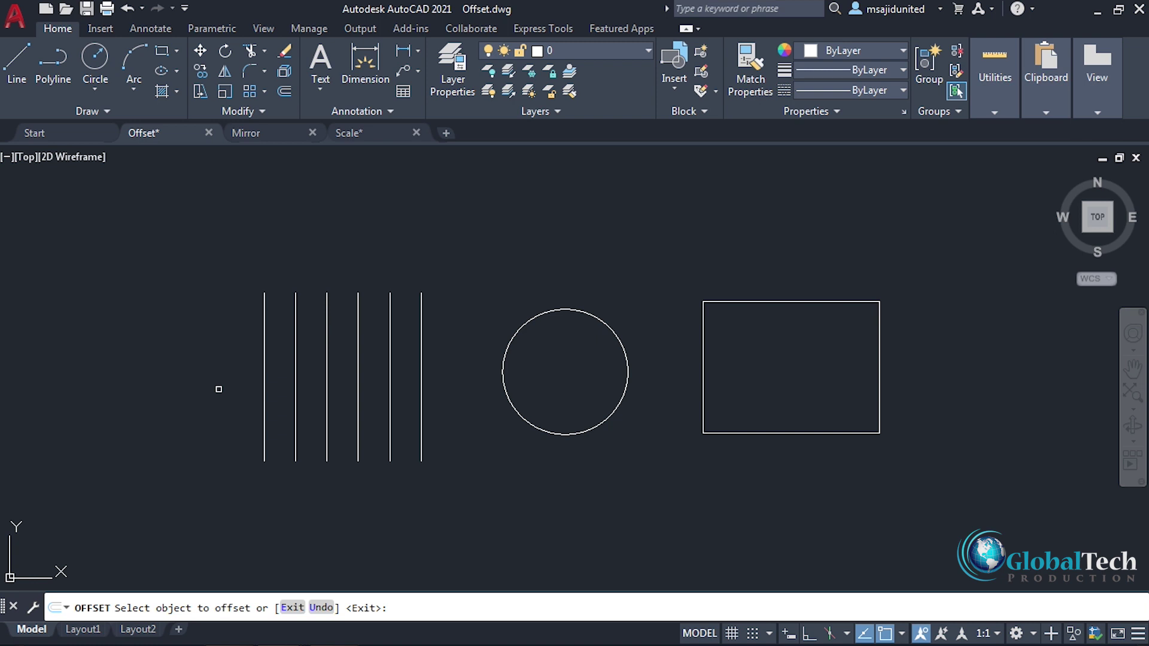
{"action": "key", "text": "Escape"}
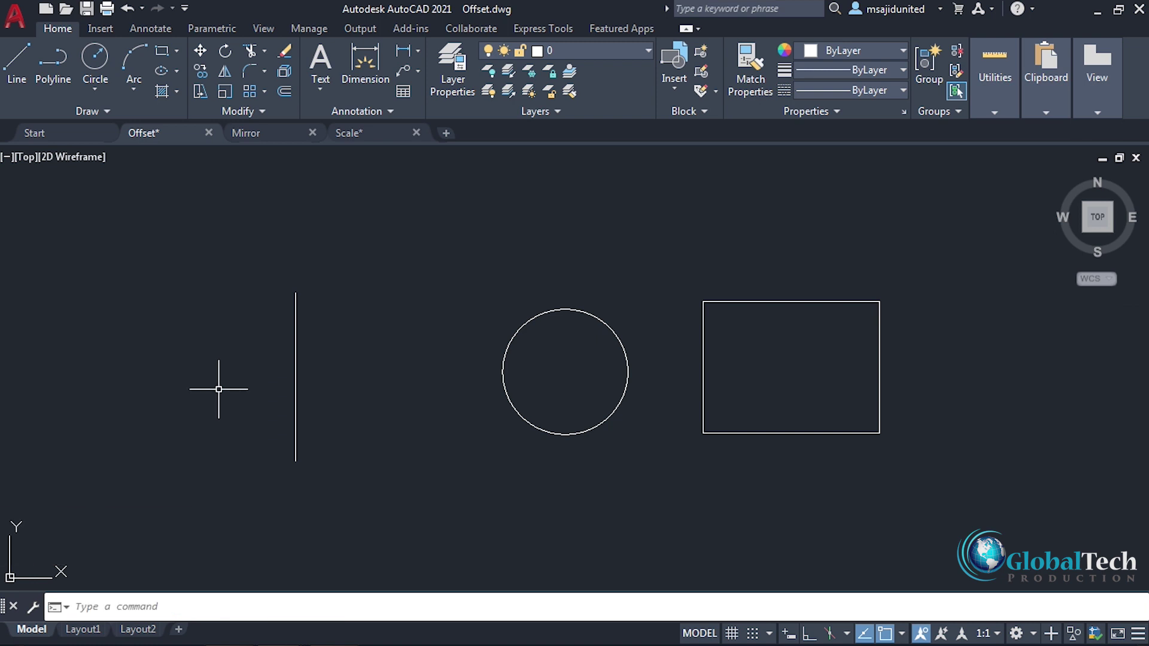
{"action": "key", "text": "ctrl+z"}
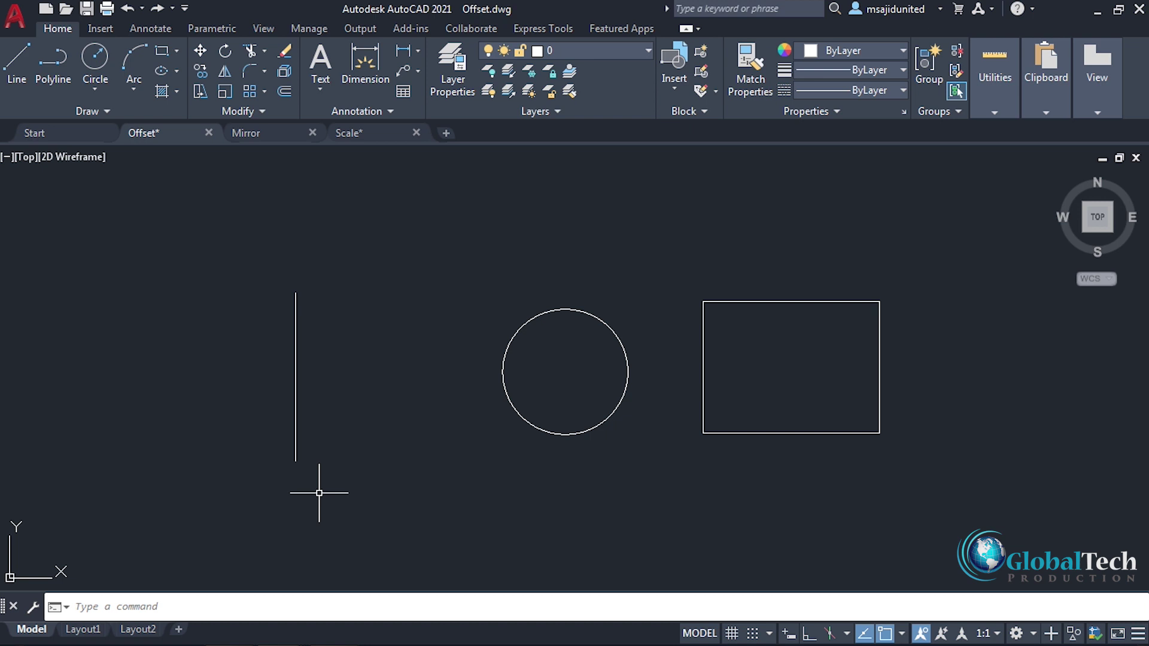
- Offset the vertical line by 5 using the Multiple option, placing five successive copies to its right
{"action": "left_click", "coordinate": [285, 92]}
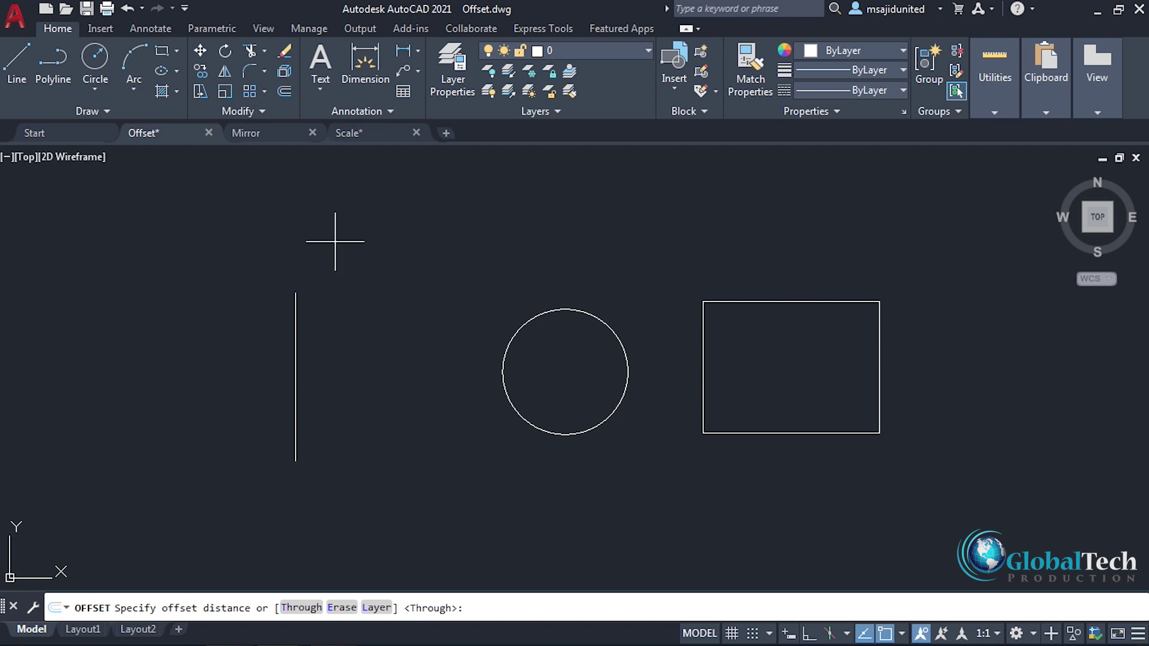
{"action": "type", "text": "5"}
{"action": "key", "text": "Return"}
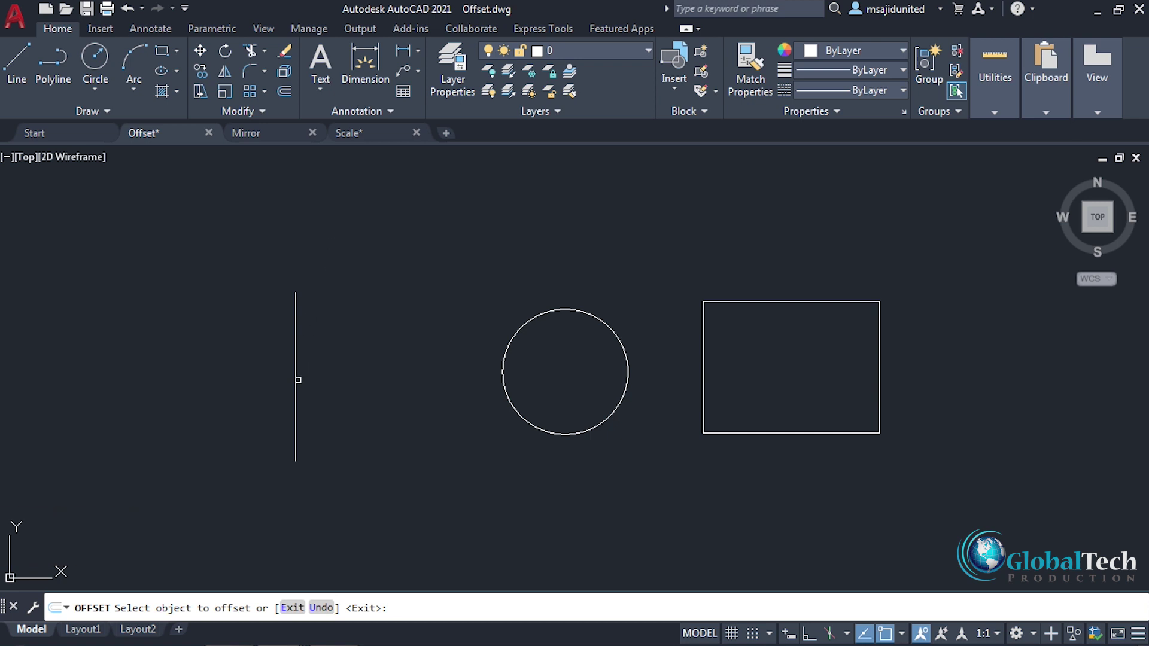
{"action": "left_click", "coordinate": [295, 381]}
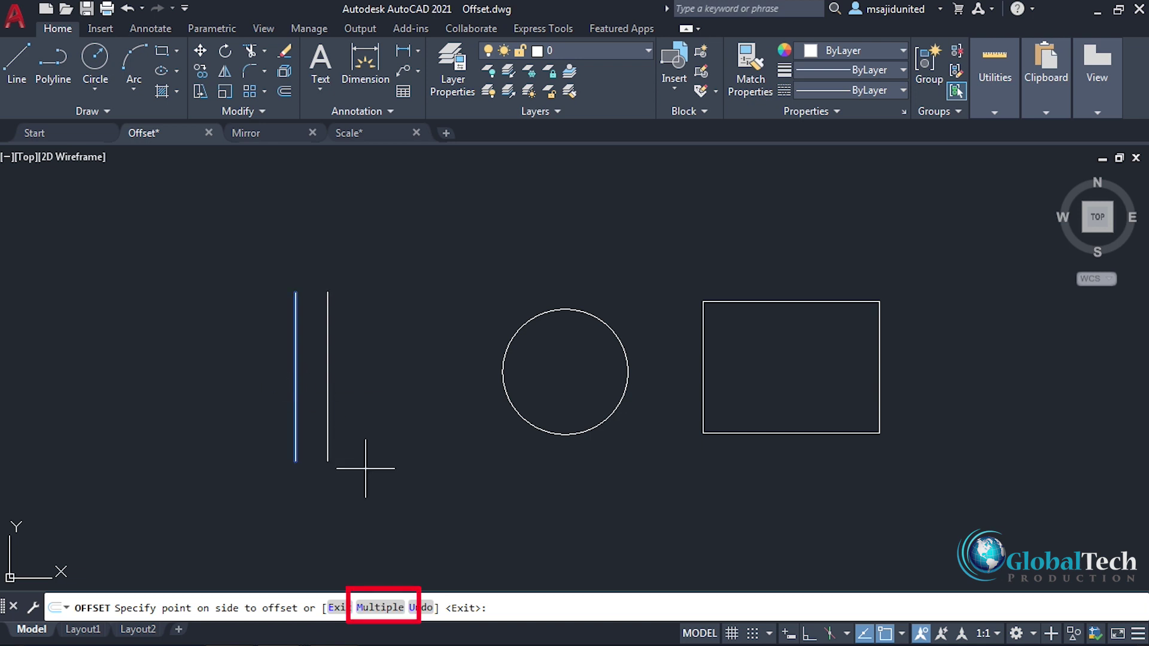
{"action": "left_click", "coordinate": [380, 607]}
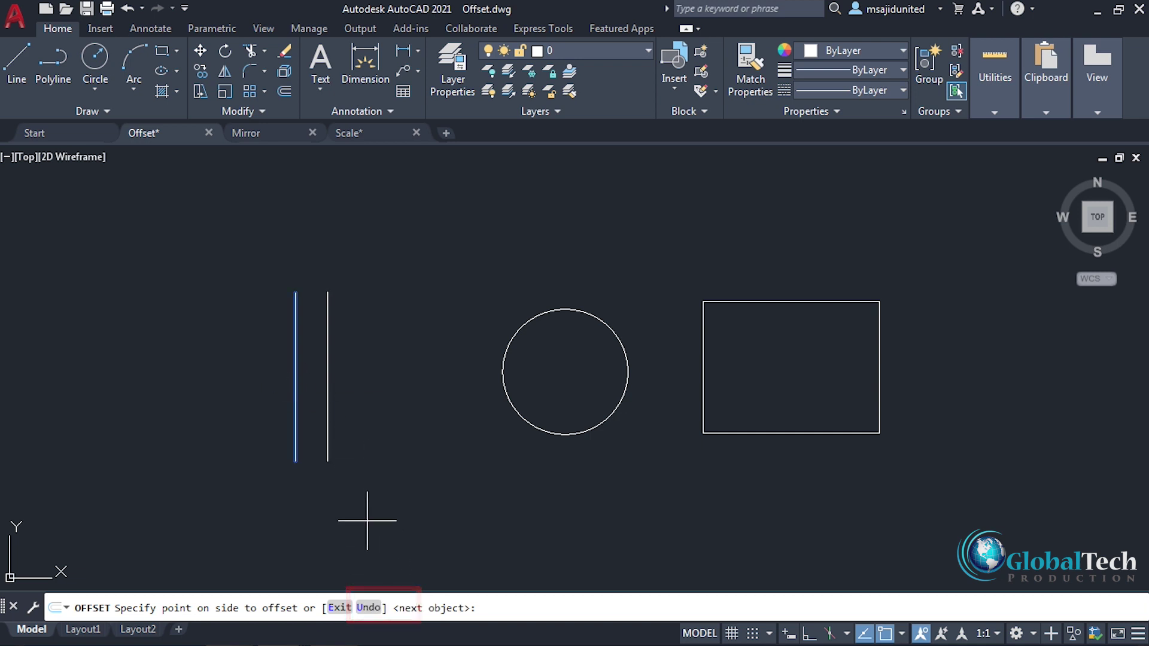
{"action": "left_click", "coordinate": [335, 402]}
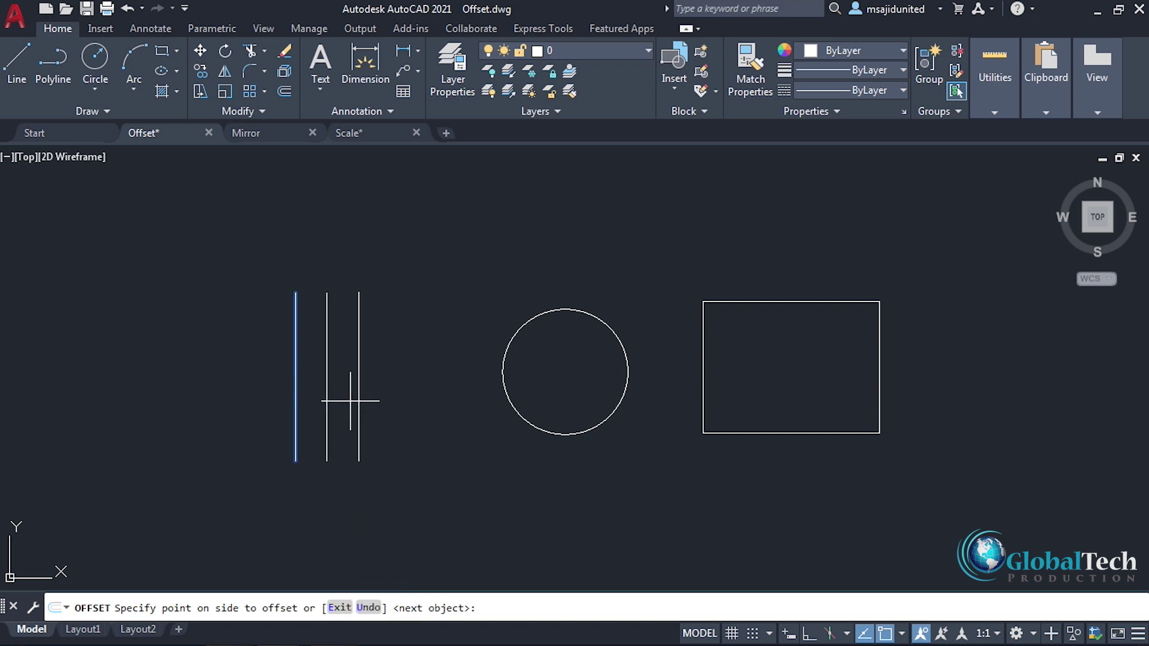
{"action": "left_click", "coordinate": [372, 430]}
{"action": "left_click", "coordinate": [404, 429]}
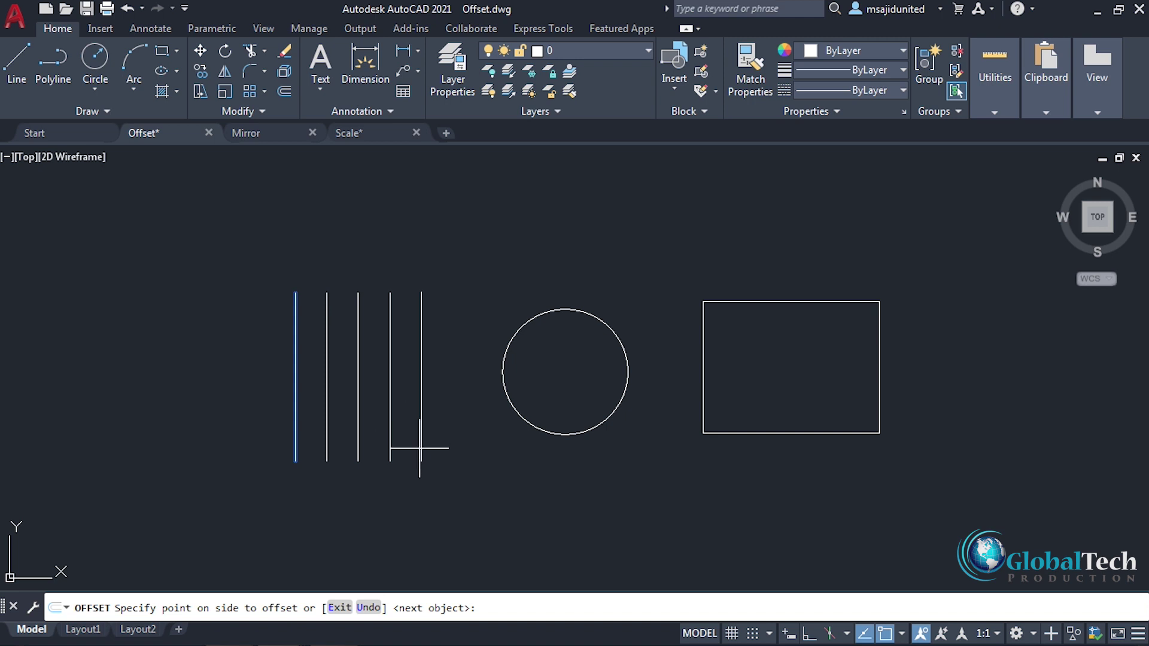
{"action": "left_click", "coordinate": [440, 454]}
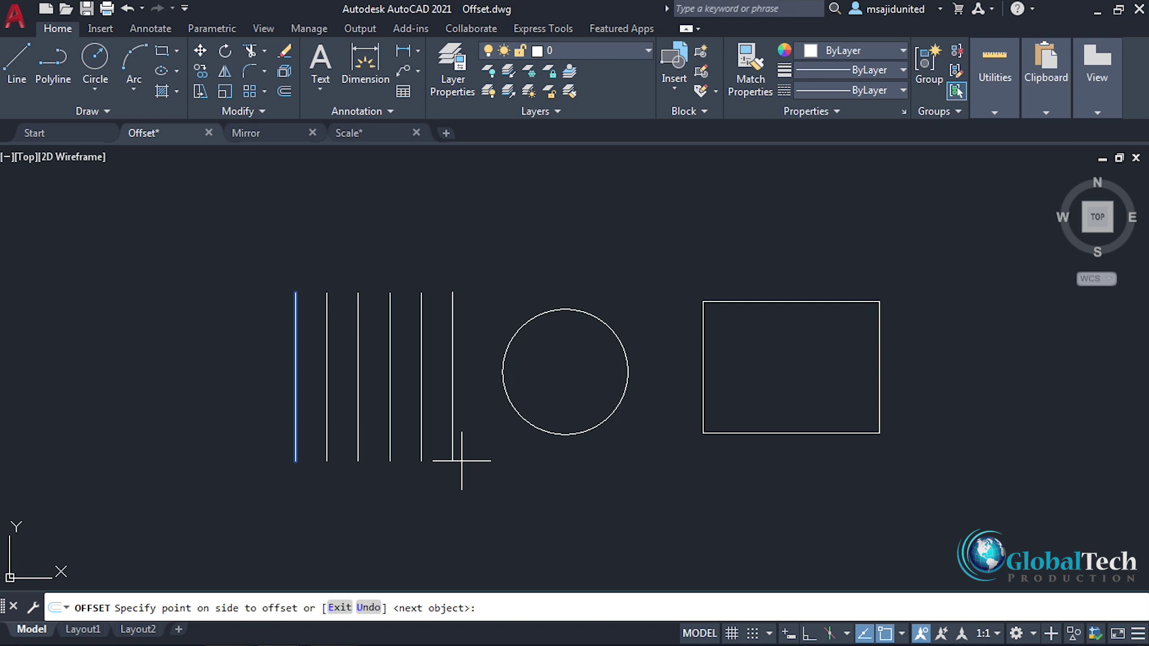
- Add two more Multiple offset copies on the left side of the vertical line, and undo all the copies
{"action": "left_click", "coordinate": [251, 430]}
{"action": "left_click", "coordinate": [207, 426]}
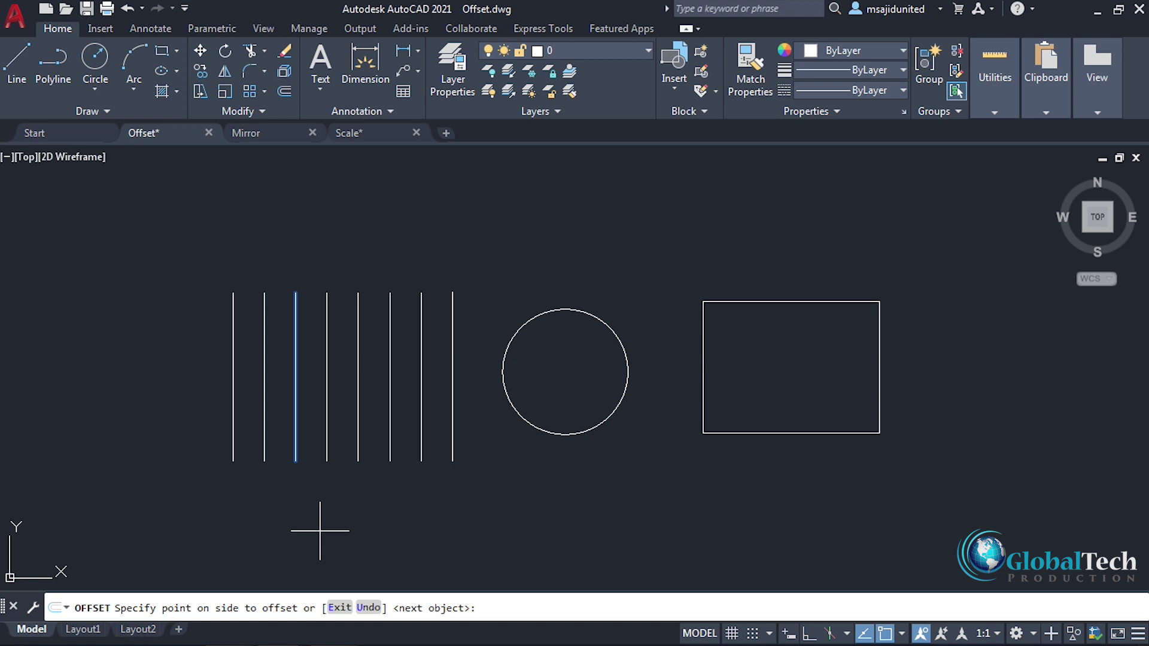
{"action": "key", "text": "Escape"}
{"action": "key", "text": "ctrl+z"}
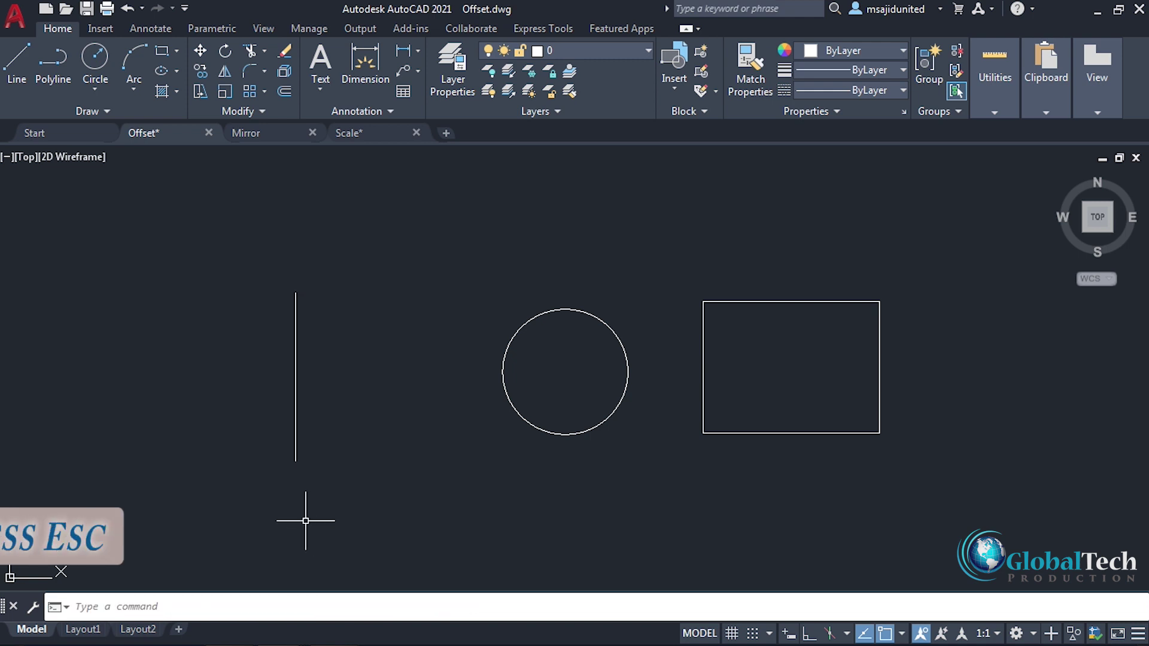
{"action": "key", "text": "ctrl+z"}
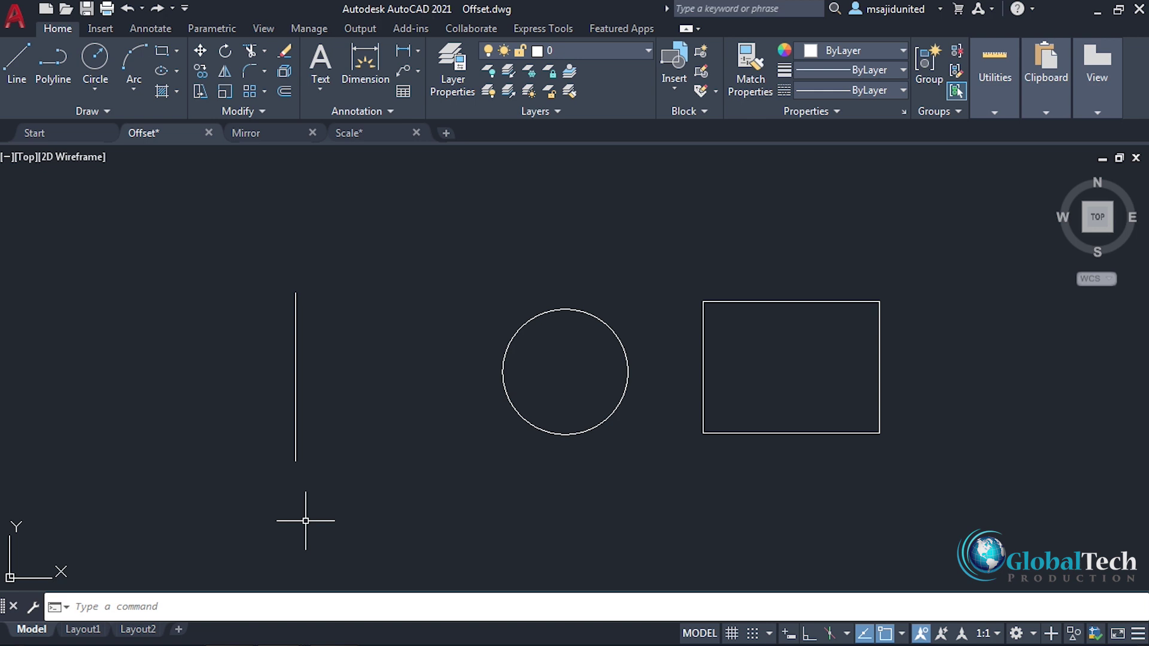
- Offset the vertical line with the Through option, passing the copy through a freely picked point a short way to its right
{"action": "left_click", "coordinate": [281, 93]}
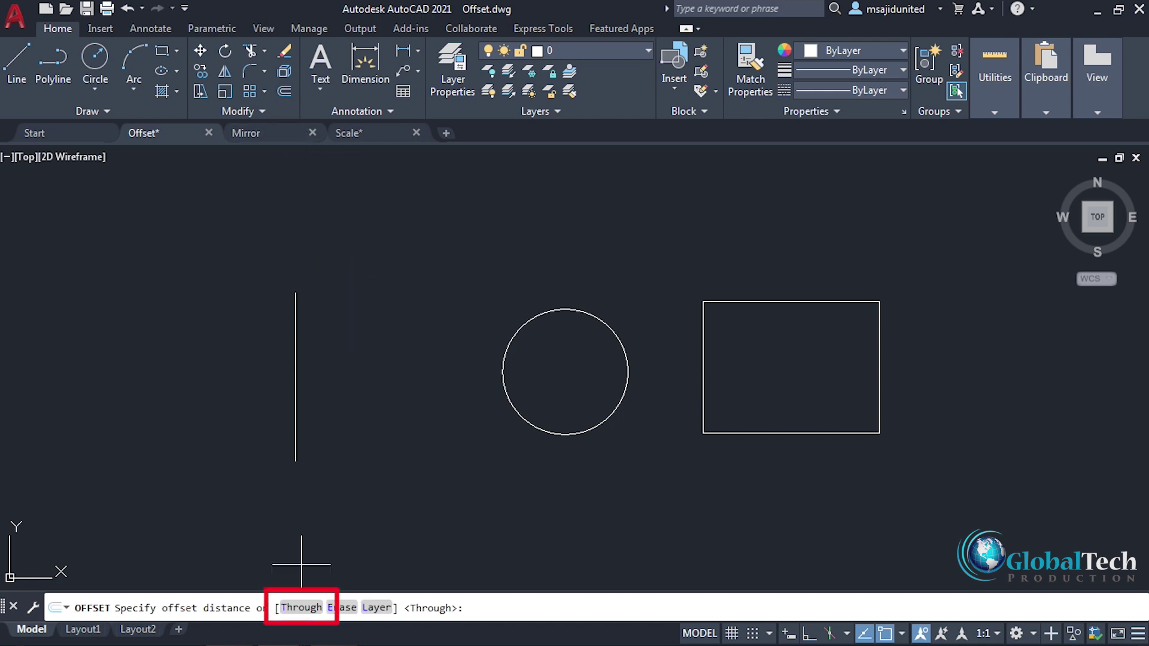
{"action": "left_click", "coordinate": [302, 609]}
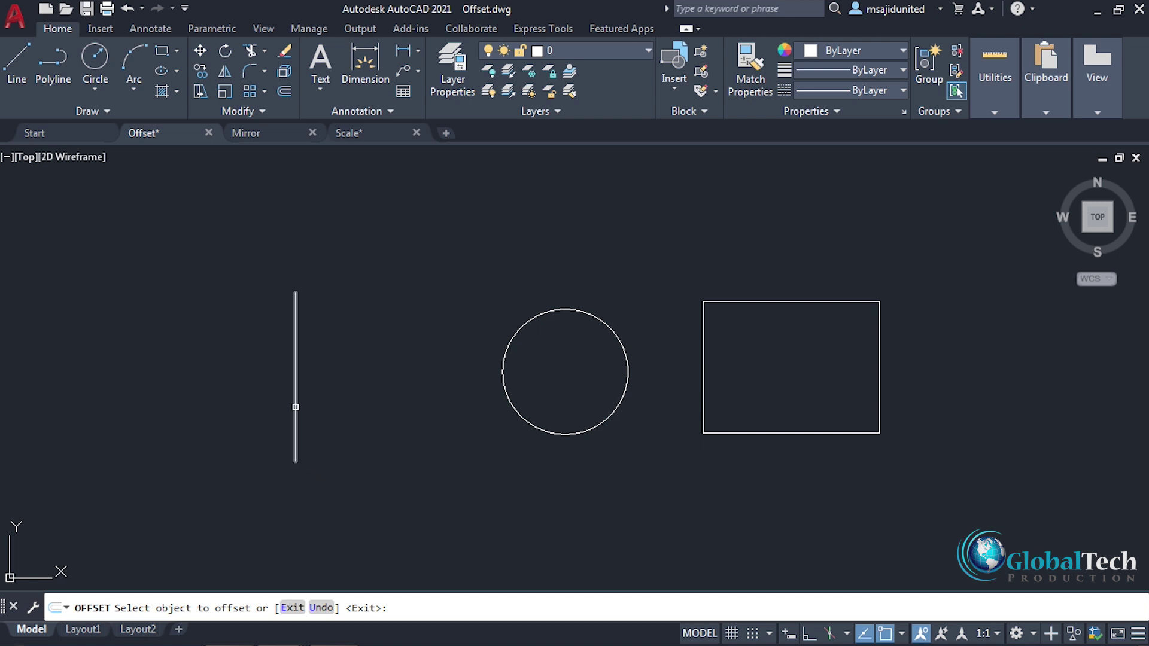
{"action": "left_click", "coordinate": [294, 390]}
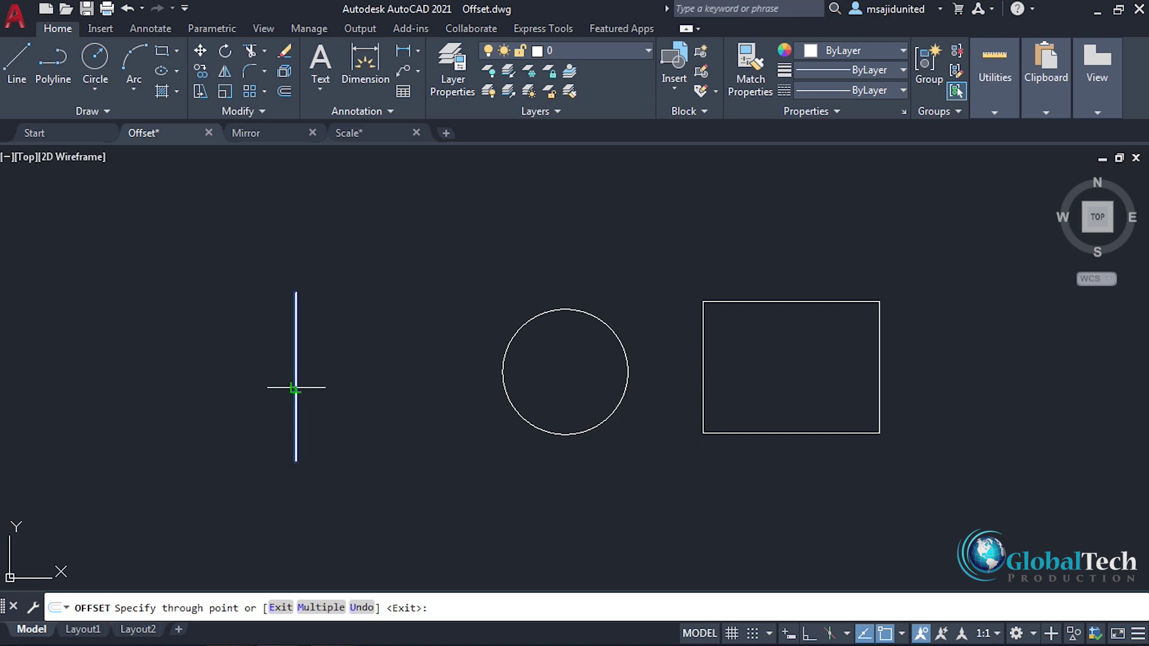
{"action": "left_click", "coordinate": [332, 393]}
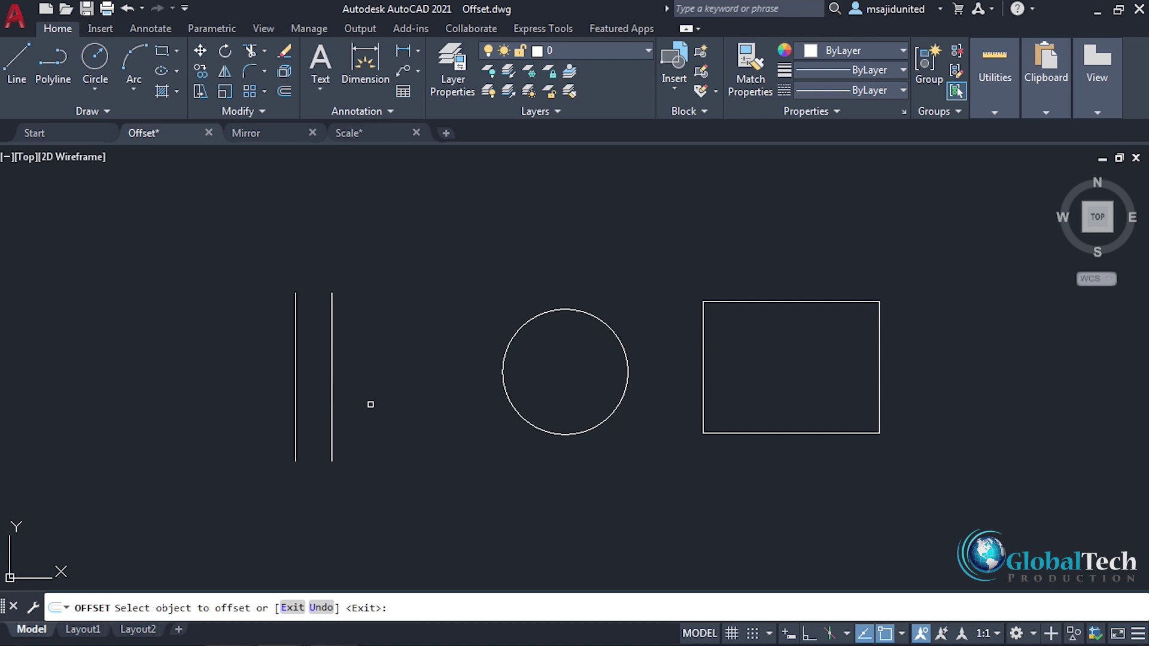
- Offset the new copy through a point farther to the right, and undo both Through offsets
{"action": "left_click", "coordinate": [333, 397]}
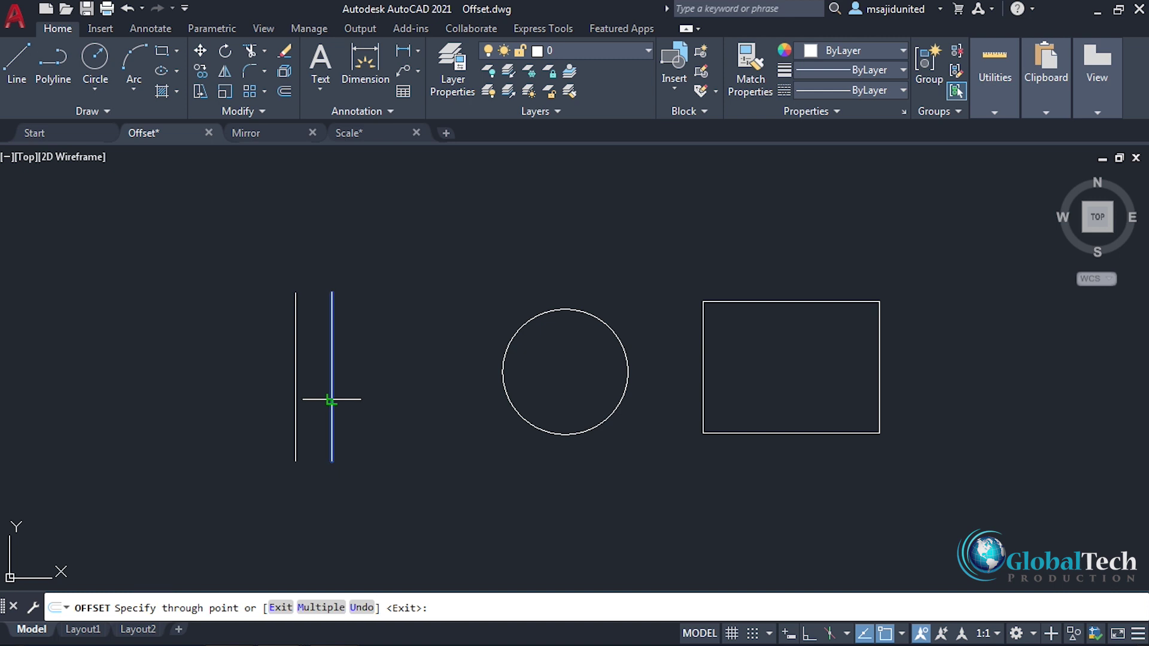
{"action": "left_click", "coordinate": [395, 401]}
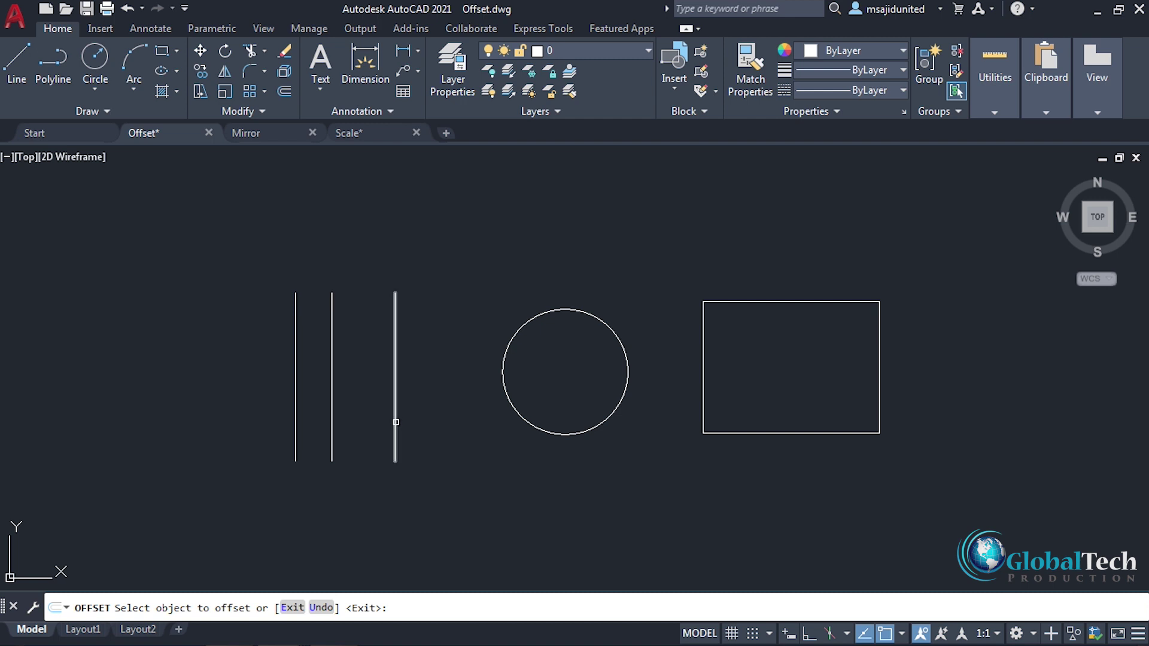
{"action": "key", "text": "Escape"}
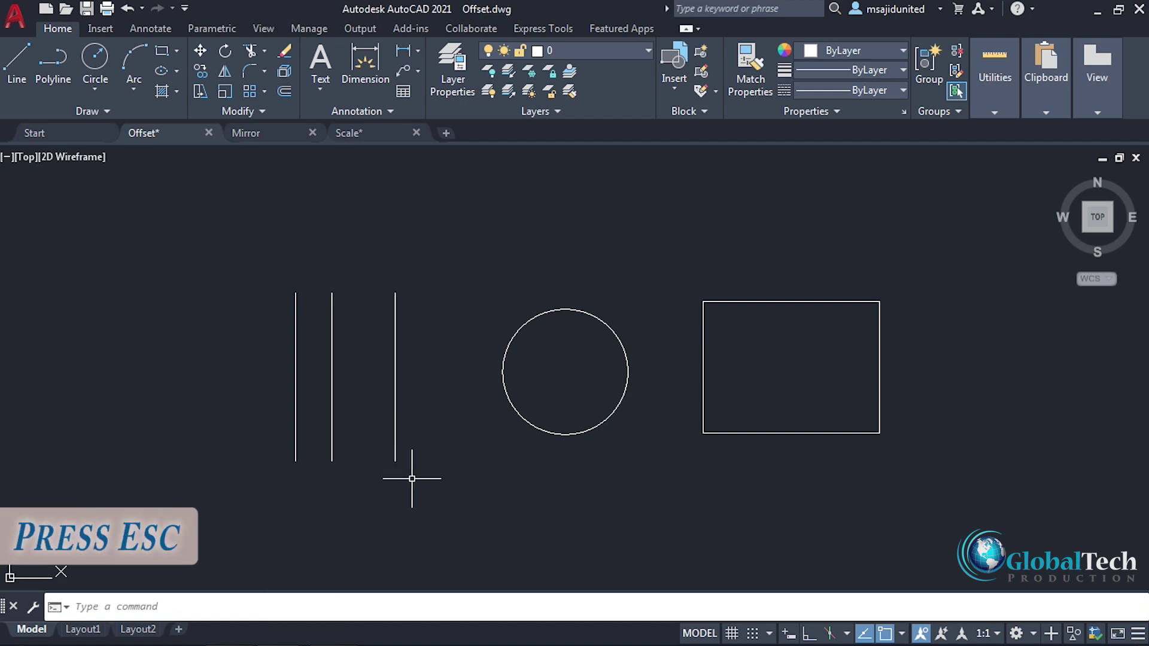
{"action": "key", "text": "ctrl+z"}
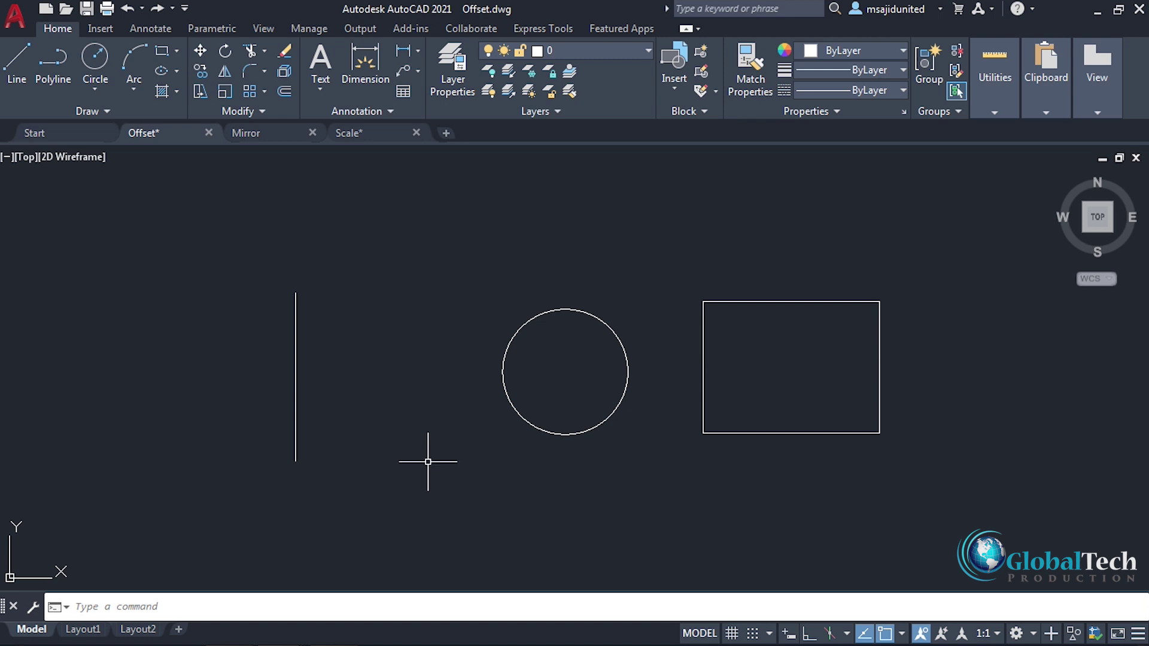
- Offset the vertical line by 5 to its right with the Erase option set to Yes, removing the source line
{"action": "left_click", "coordinate": [285, 91]}
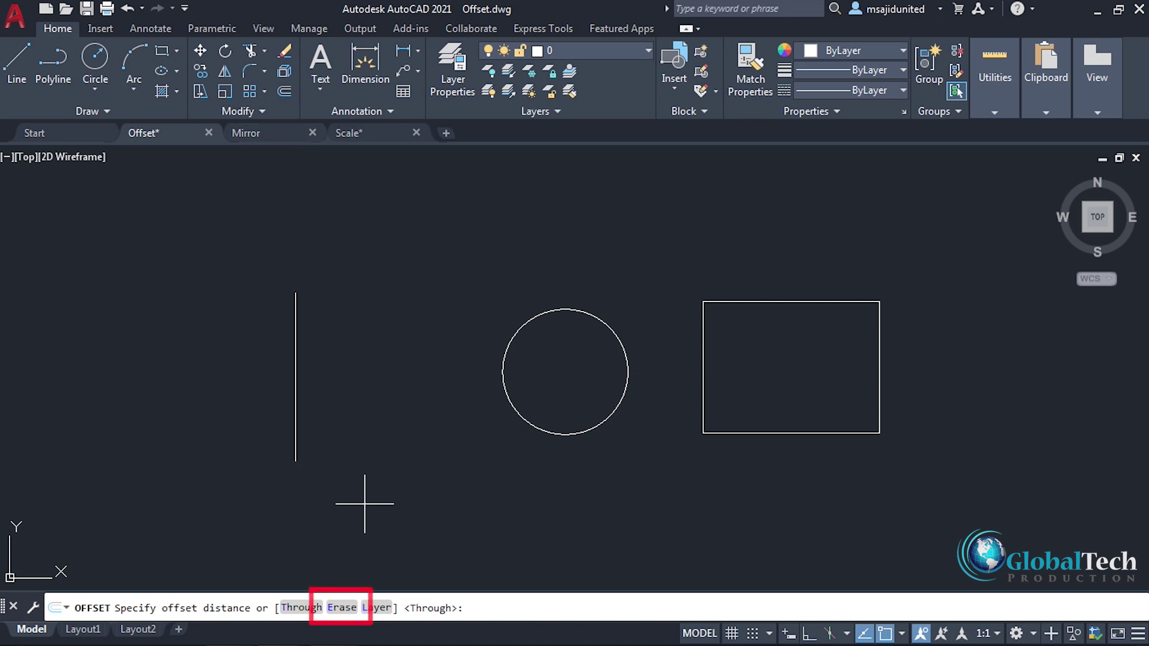
{"action": "left_click", "coordinate": [344, 608]}
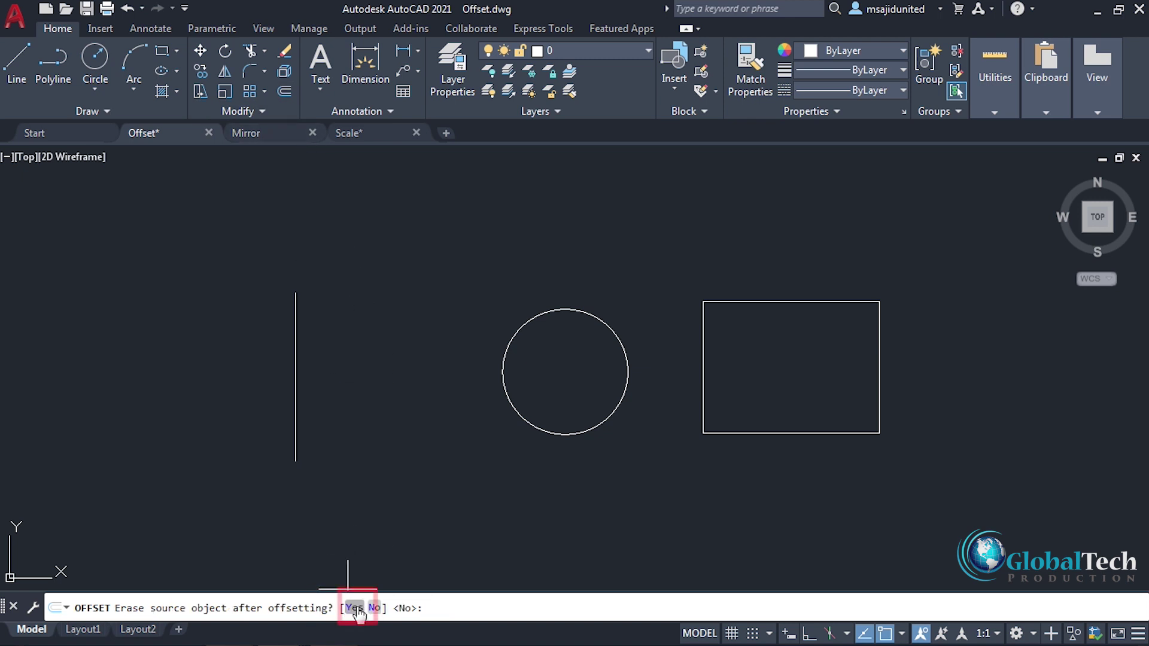
{"action": "left_click", "coordinate": [357, 608]}
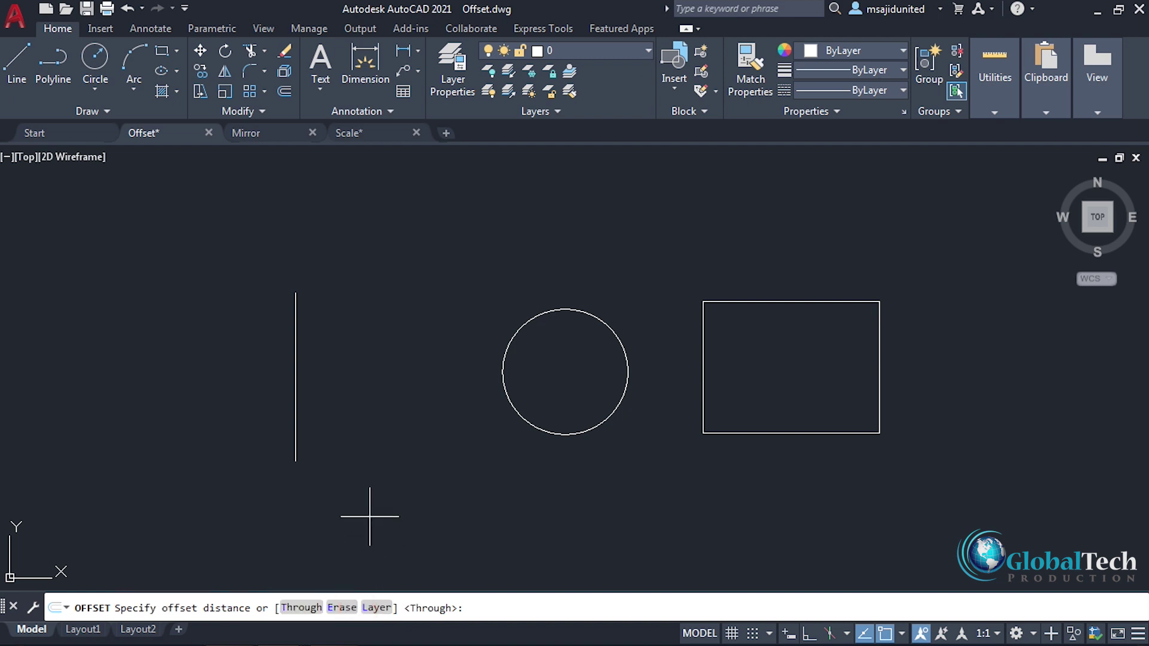
{"action": "type", "text": "5"}
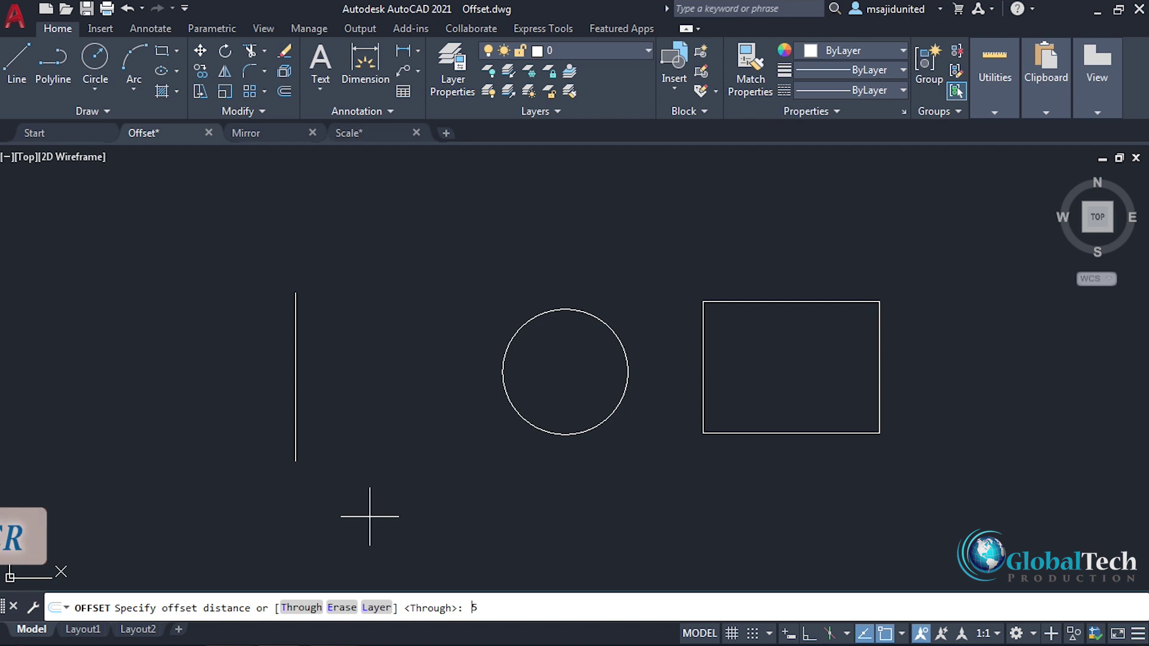
{"action": "key", "text": "Return"}
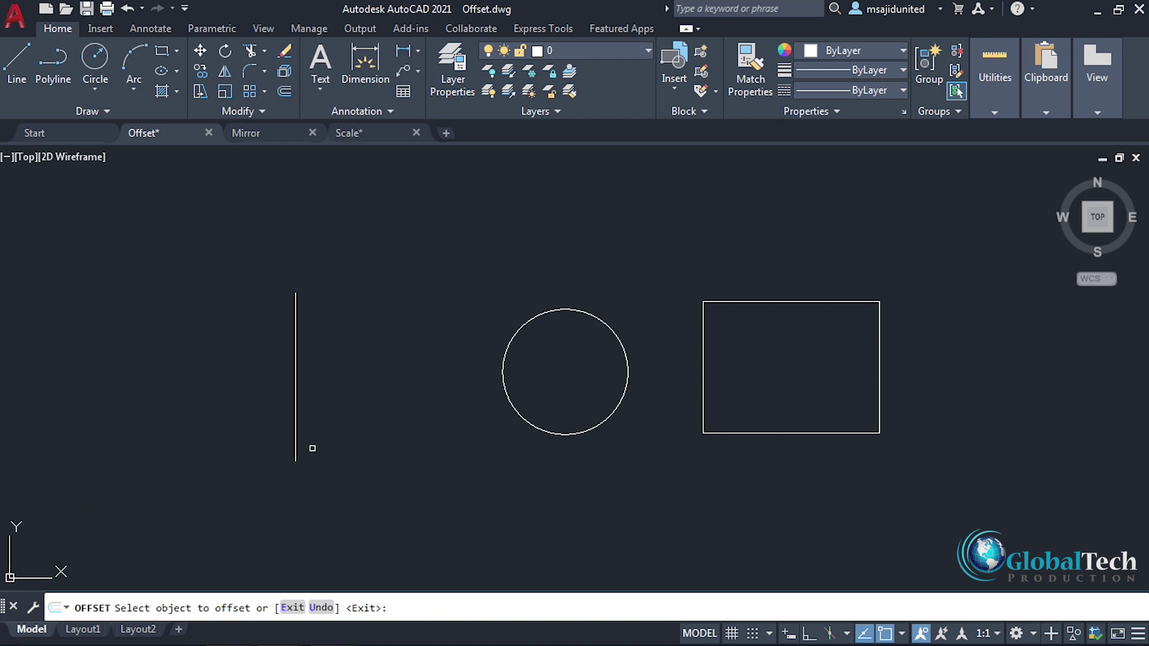
{"action": "left_click", "coordinate": [296, 372]}
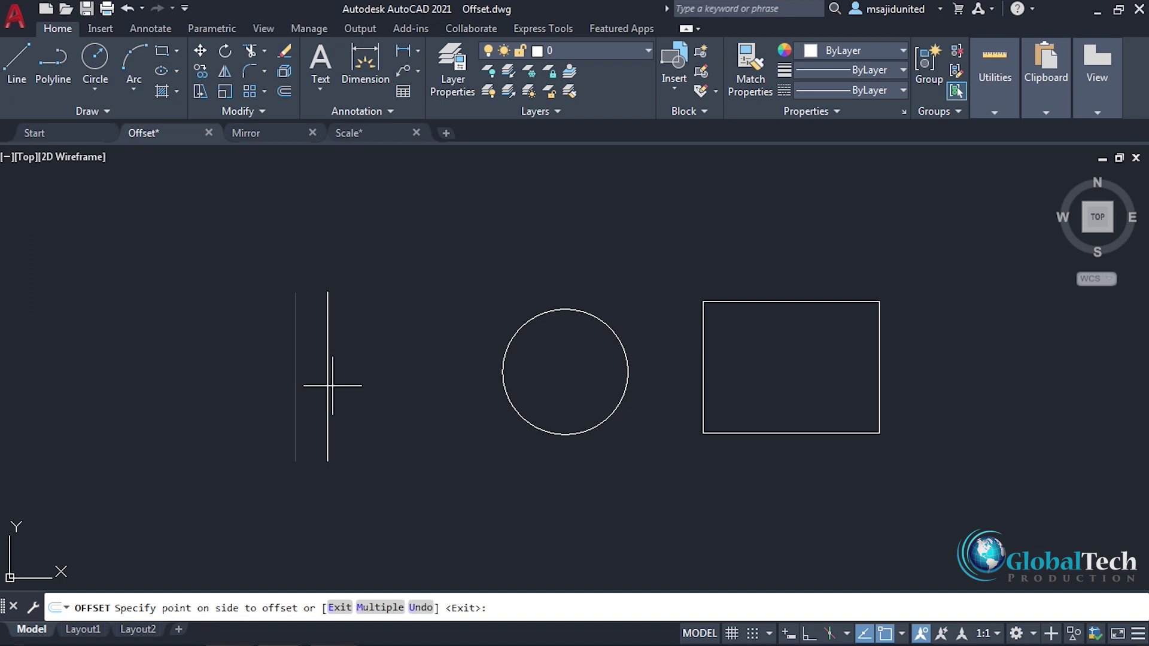
{"action": "left_click", "coordinate": [365, 392]}
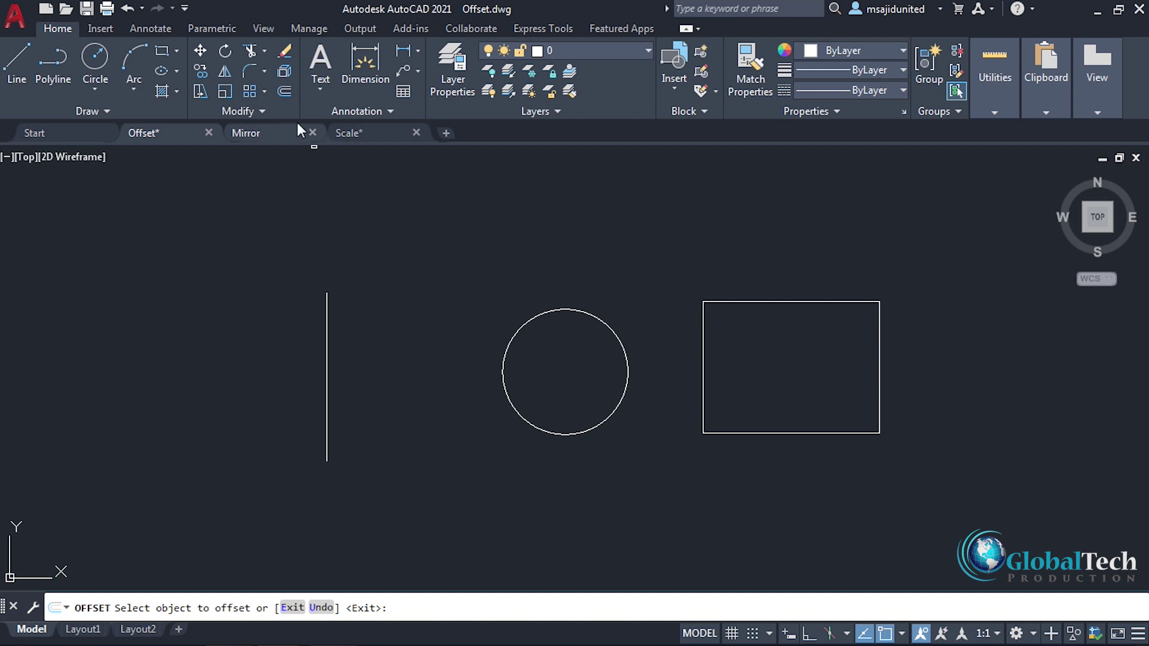
- Set the Offset command's Erase source option back to No and leave the command
{"action": "left_click", "coordinate": [284, 91]}
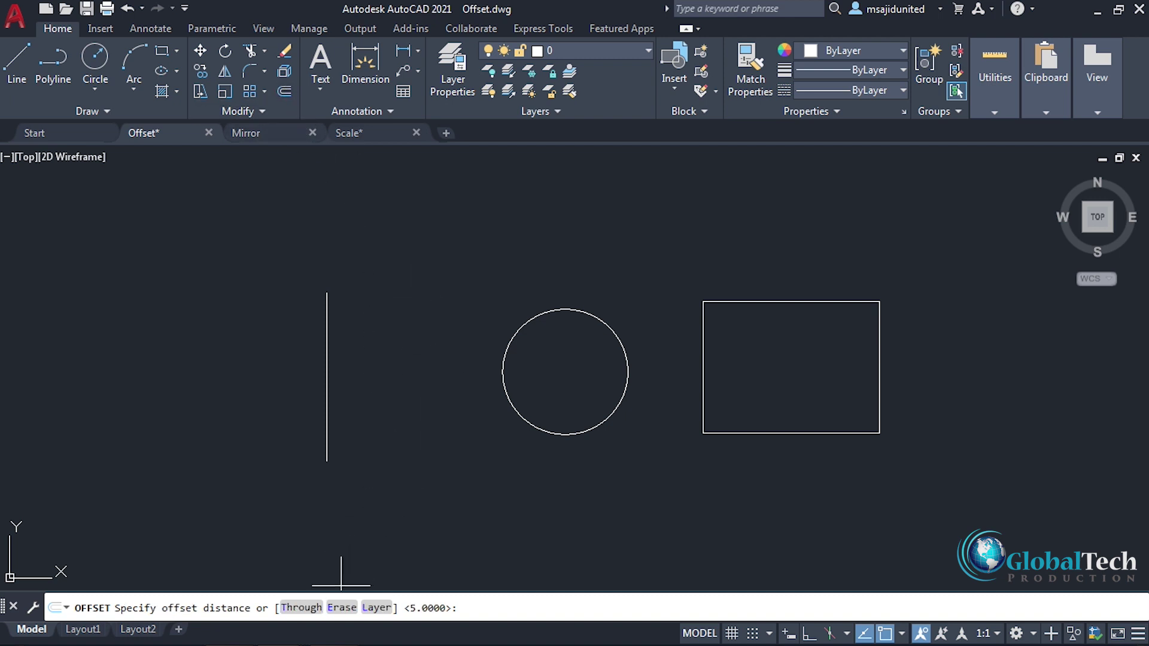
{"action": "left_click", "coordinate": [342, 608]}
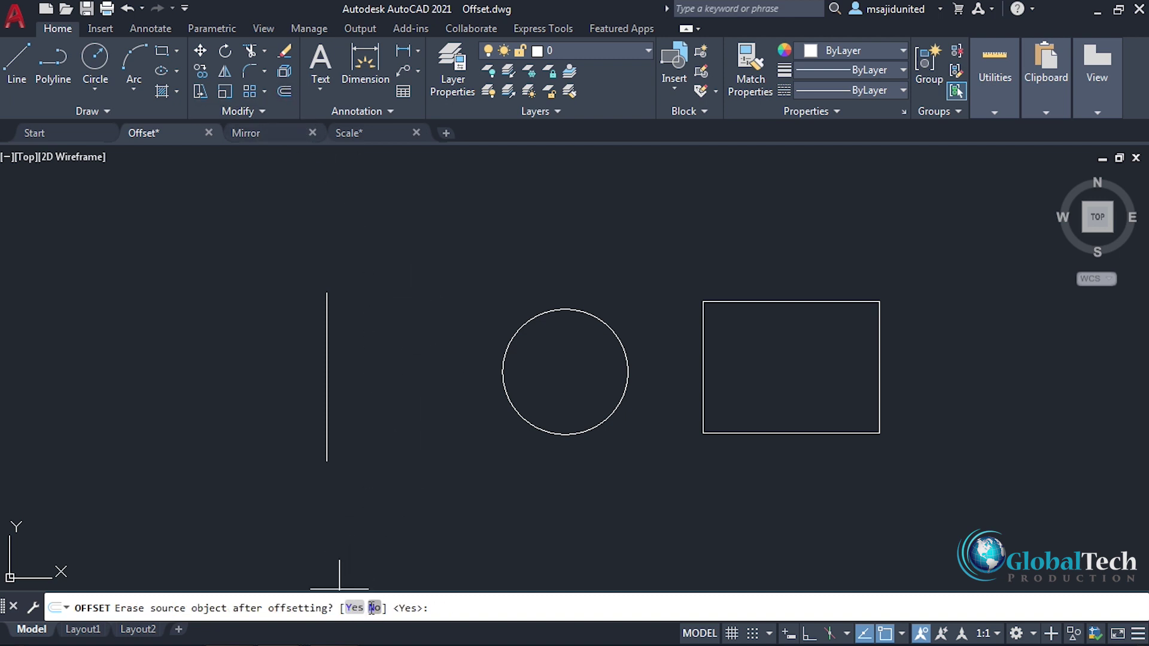
{"action": "left_click", "coordinate": [373, 608]}
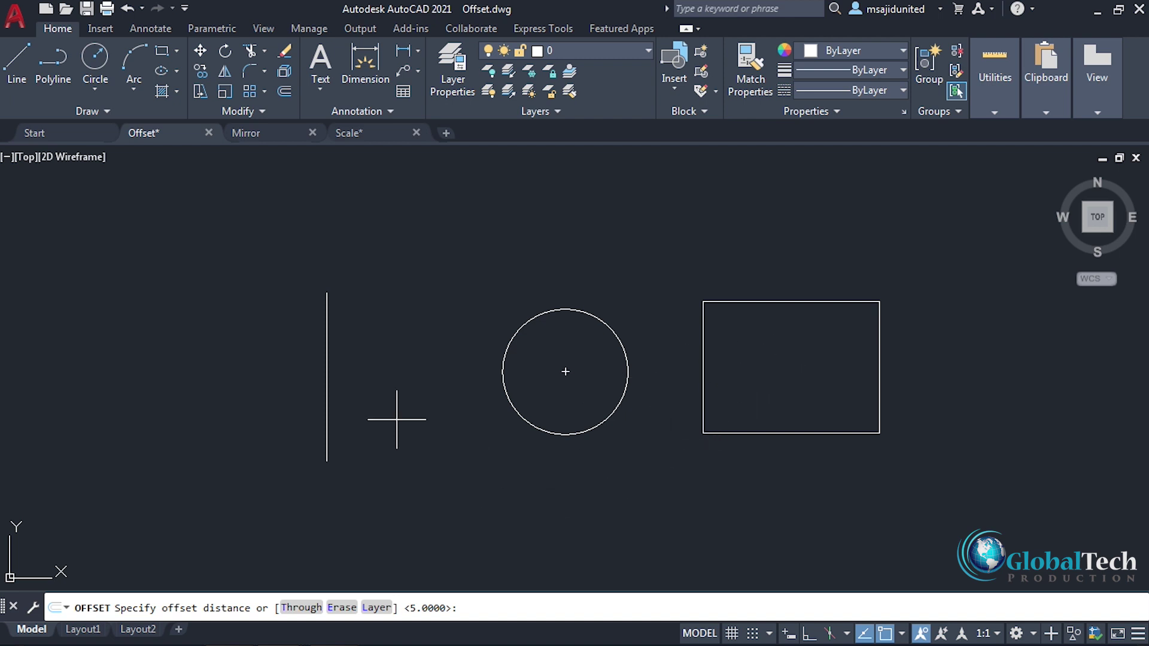
{"action": "key", "text": "Escape"}
- Offset the circle outward by a distance of 2
{"action": "left_click", "coordinate": [285, 92]}
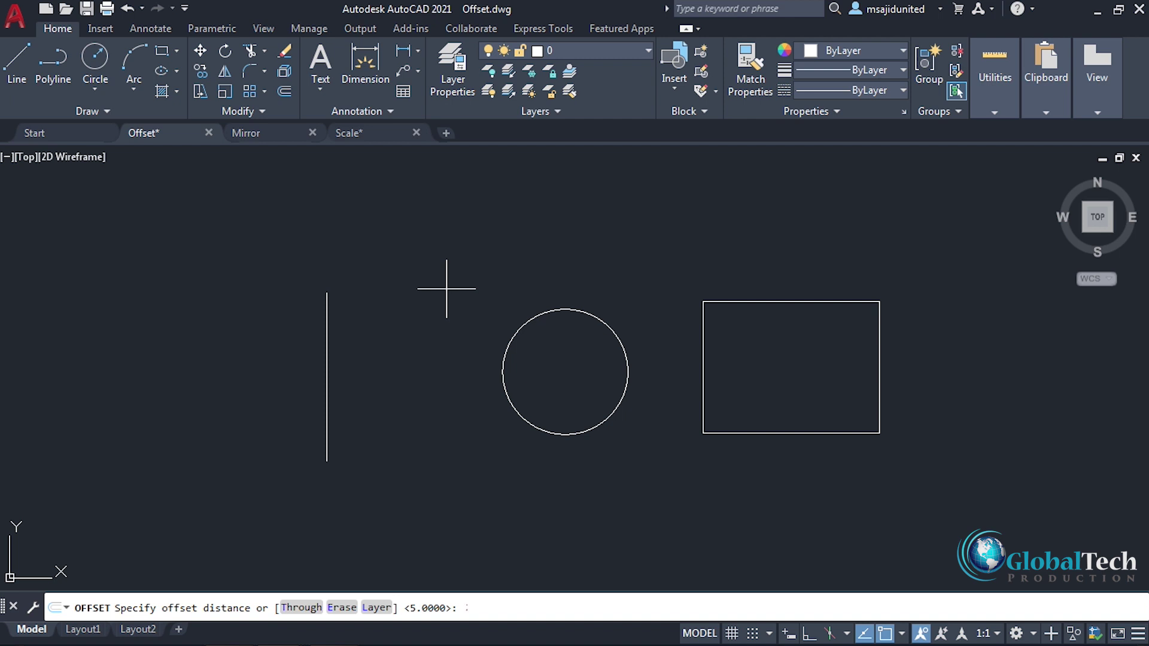
{"action": "type", "text": "2"}
{"action": "key", "text": "Return"}
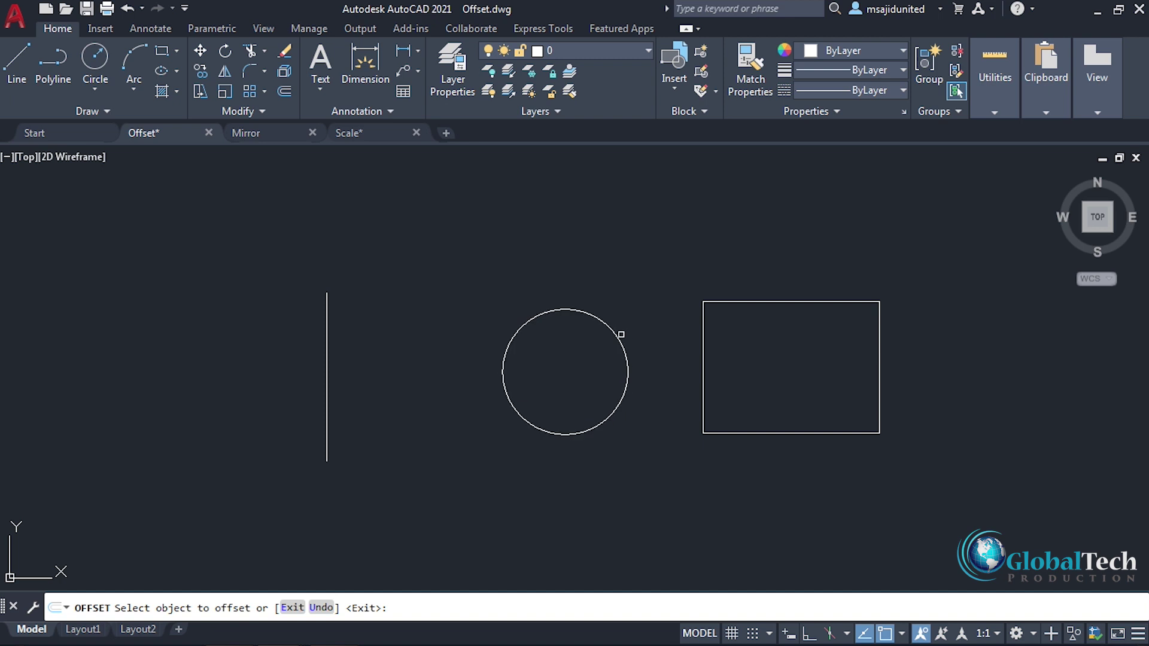
{"action": "left_click", "coordinate": [608, 330]}
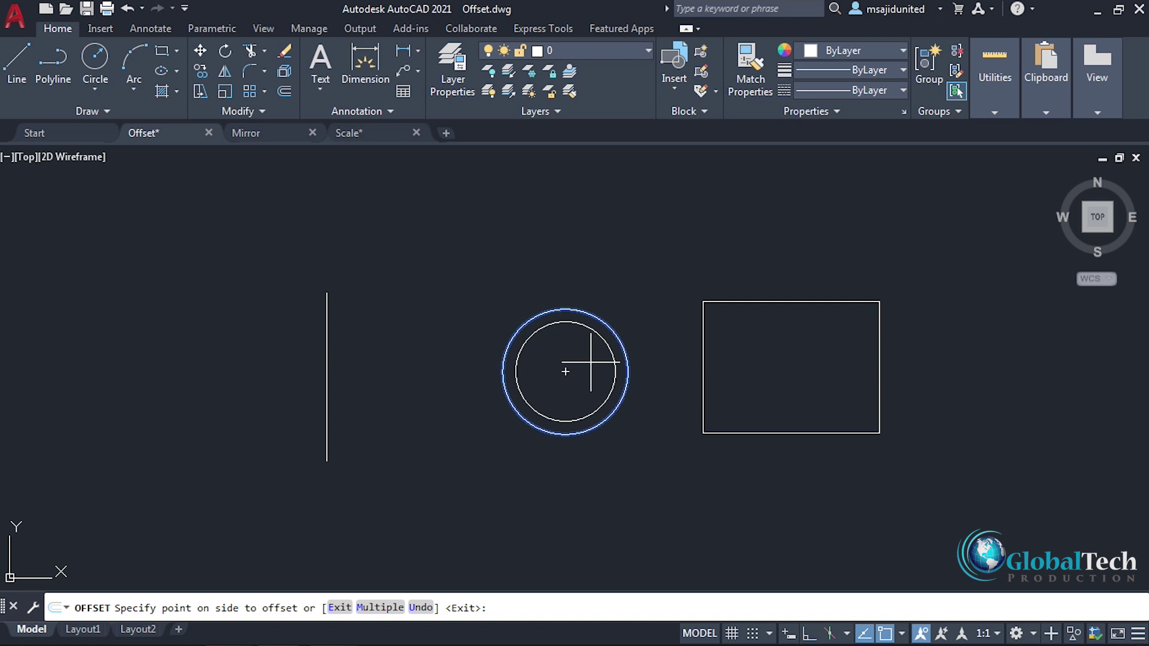
{"action": "left_click", "coordinate": [623, 307]}
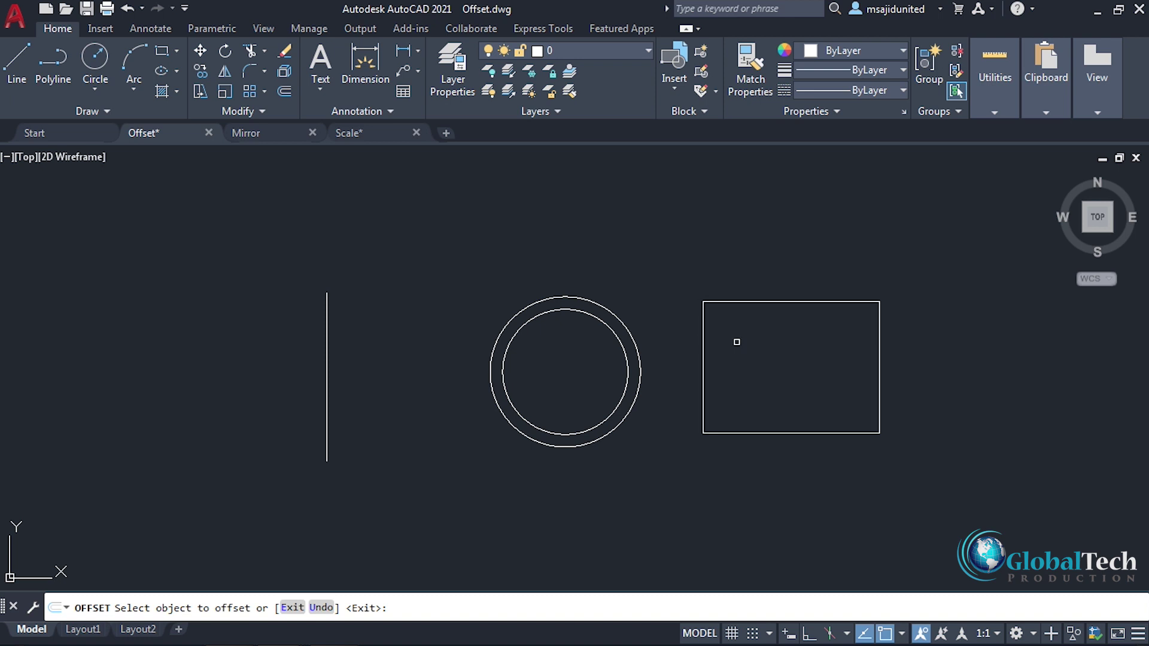
- Offset the rectangle outward by the same distance of 2, and undo both the circle and rectangle offsets
{"action": "left_click", "coordinate": [790, 300]}
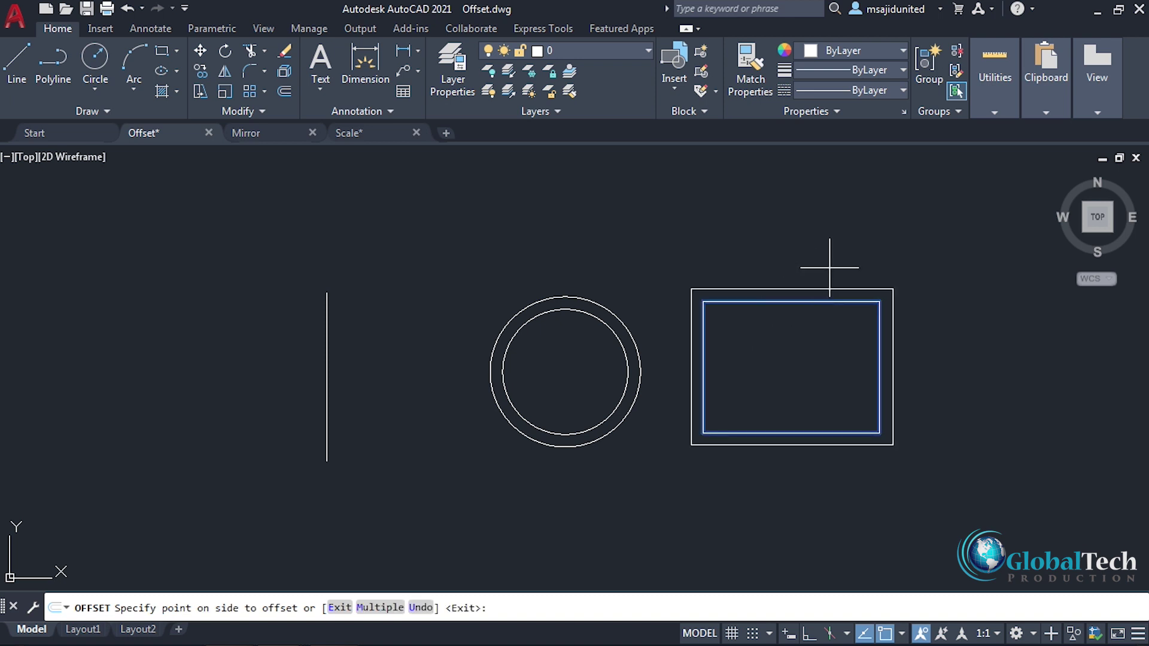
{"action": "left_click", "coordinate": [829, 274]}
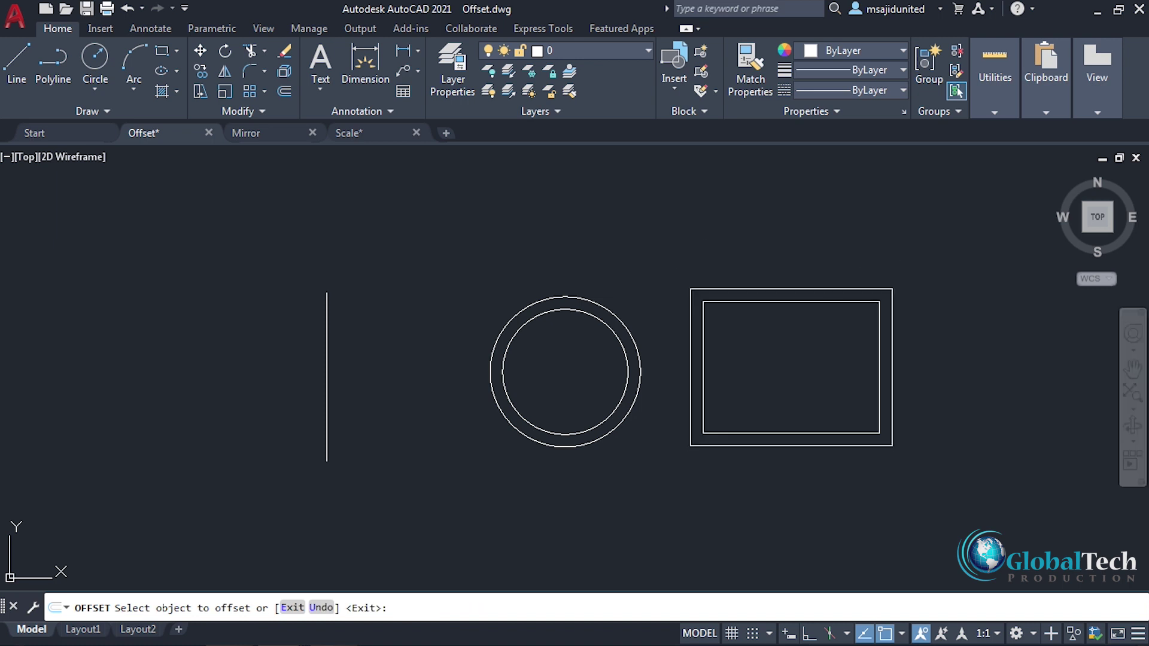
{"action": "key", "text": "Escape"}
{"action": "key", "text": "ctrl+z"}
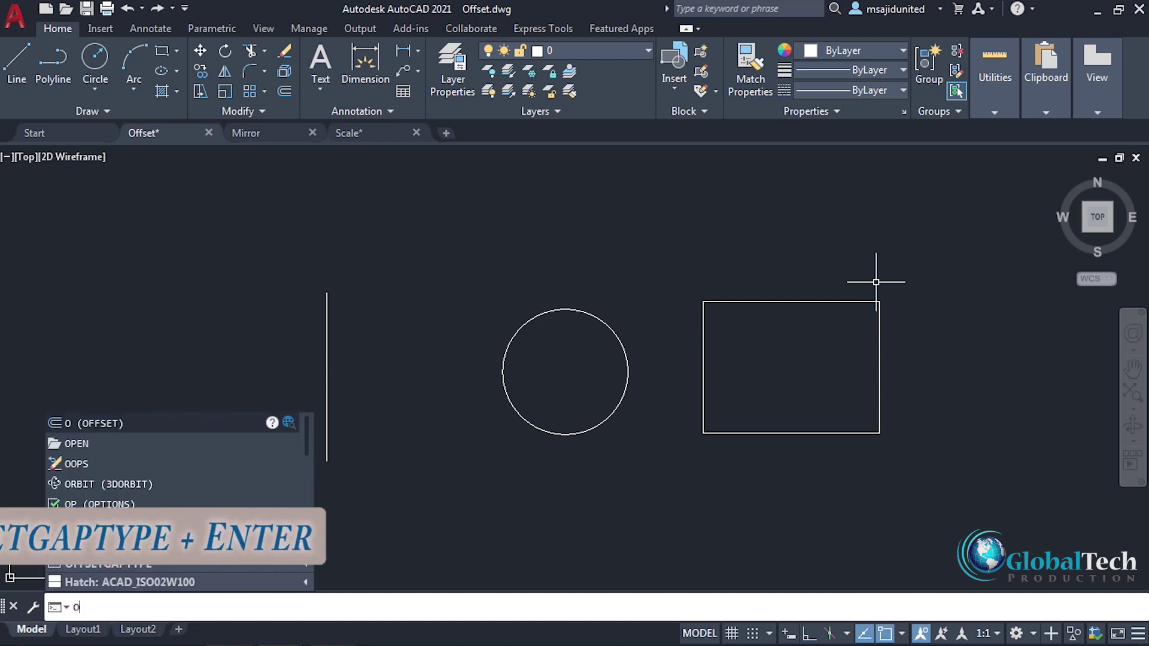
- Set the OFFSETGAPTYPE system variable to 1 for rounded offset corners
{"action": "type", "text": "FFSETGAPTYPE"}
{"action": "key", "text": "Return"}
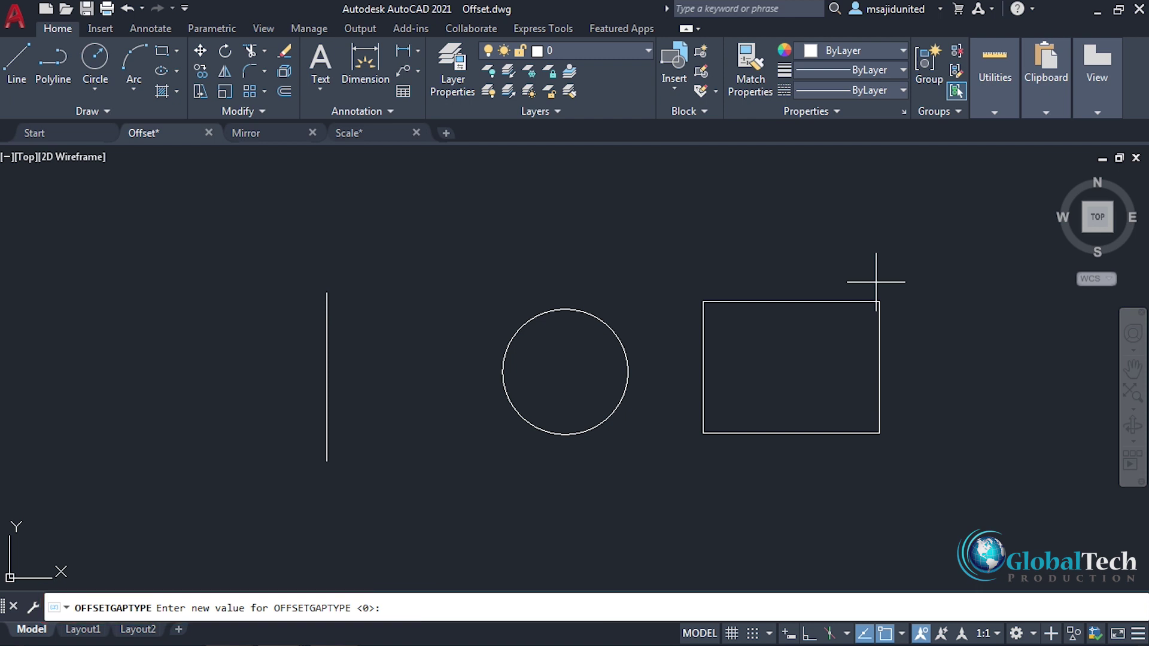
{"action": "type", "text": "1"}
{"action": "key", "text": "Return"}
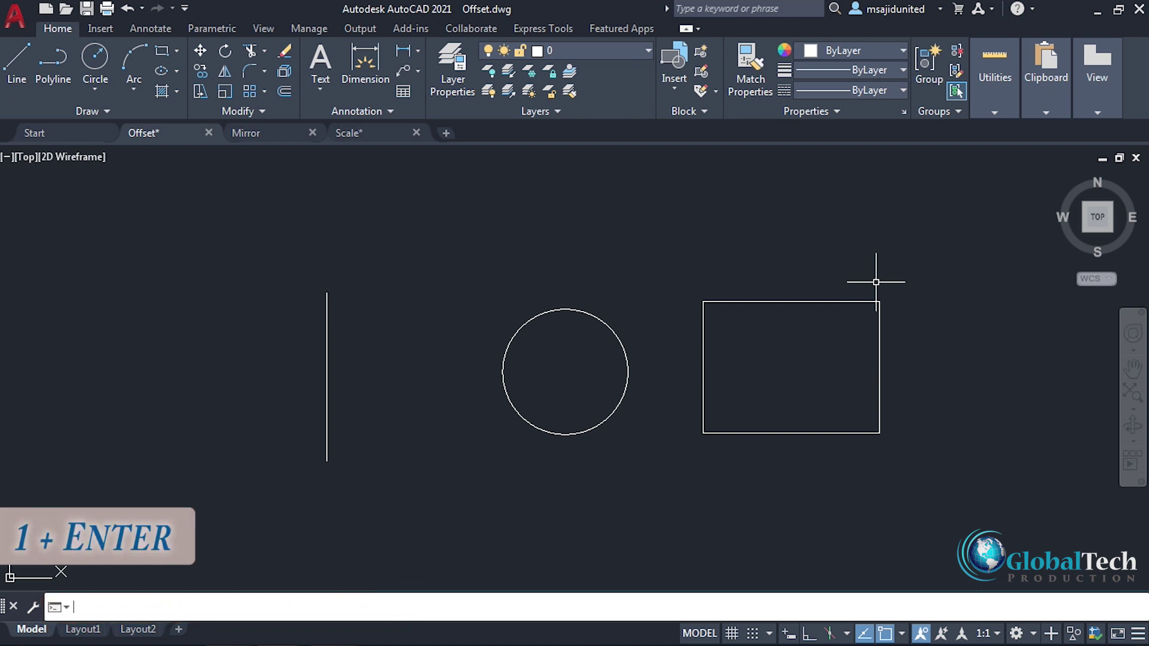
- Offset the rectangle outward by 2 with rounded corners and end the command
{"action": "left_click", "coordinate": [283, 91]}
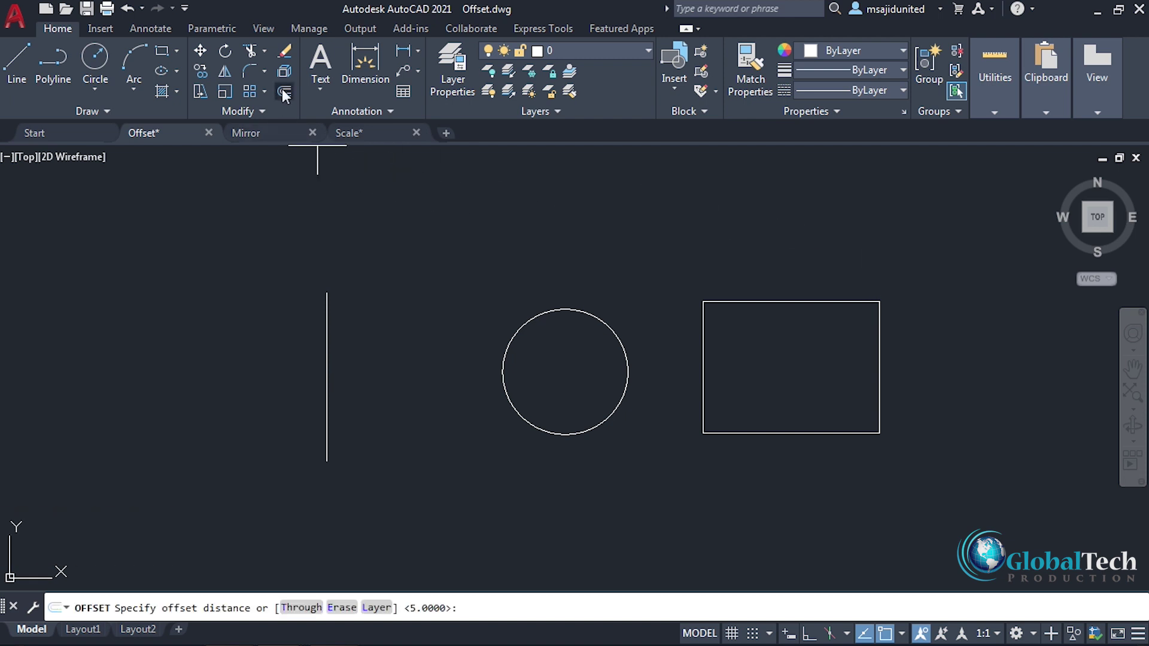
{"action": "type", "text": "2"}
{"action": "key", "text": "Return"}
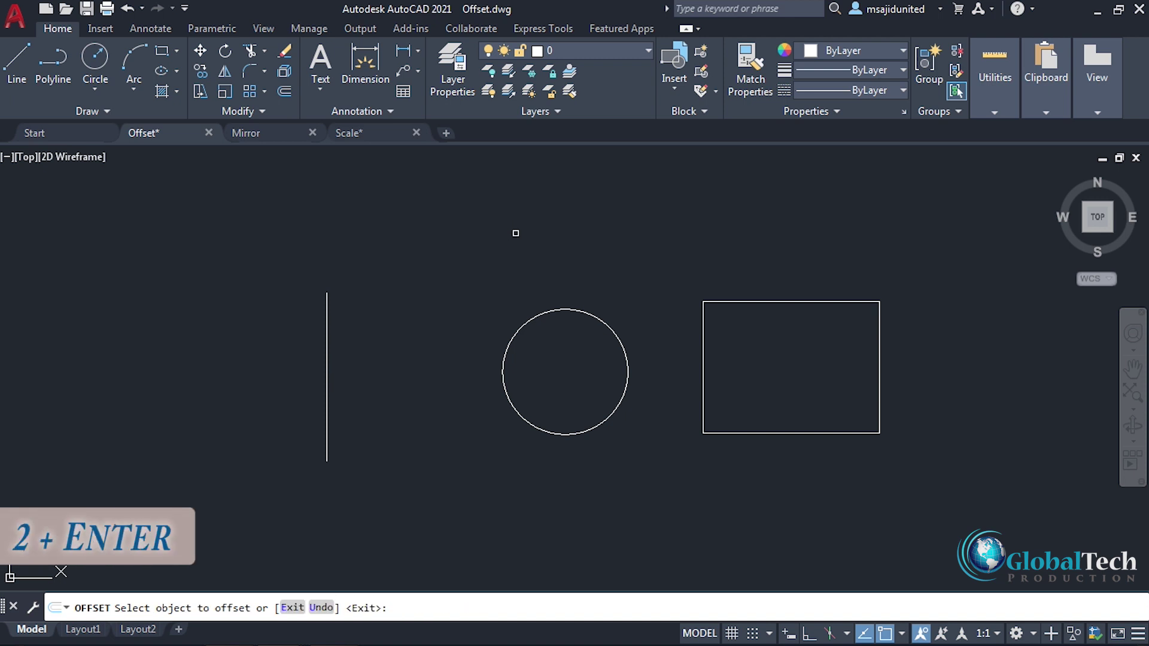
{"action": "left_click", "coordinate": [806, 302]}
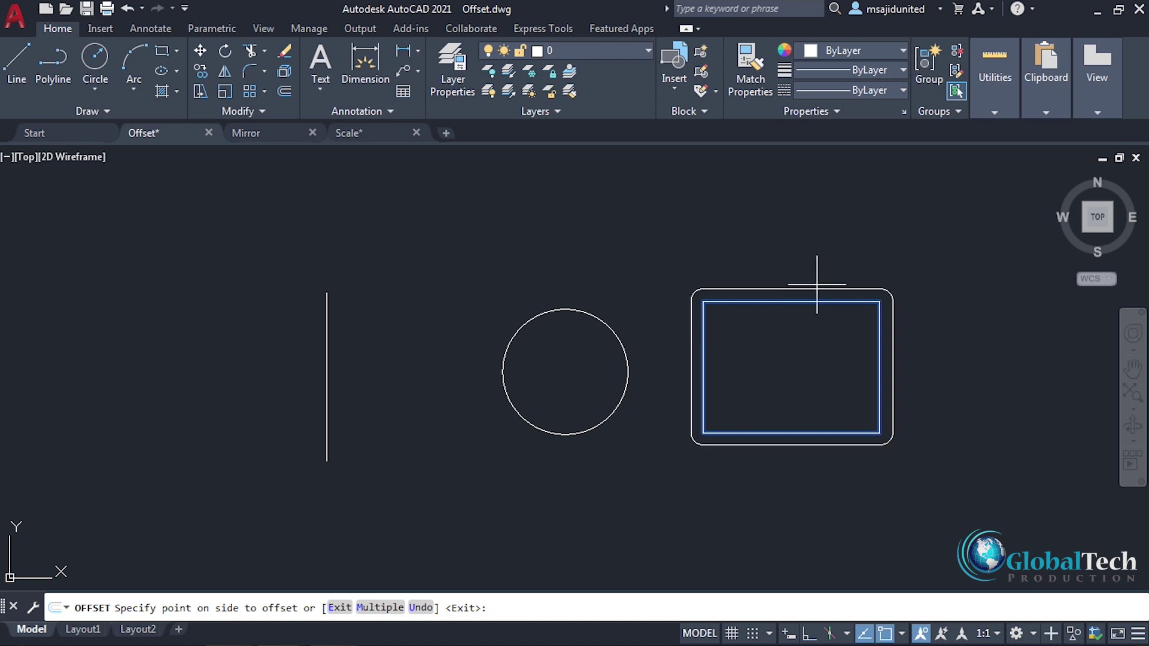
{"action": "left_click", "coordinate": [817, 285]}
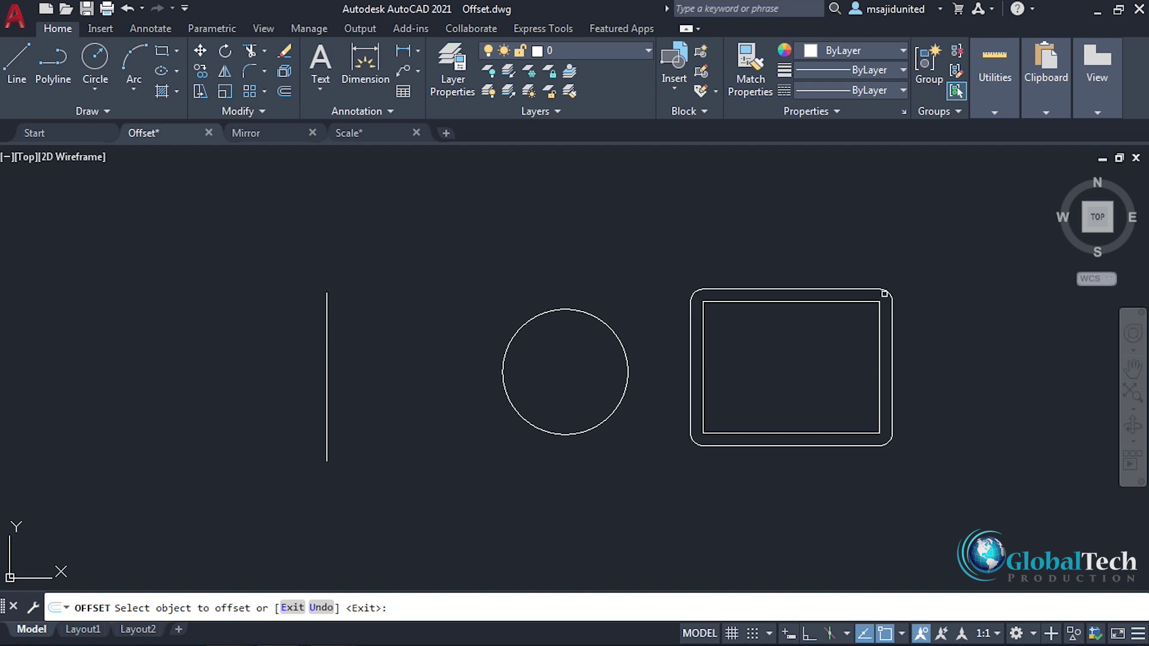
{"action": "key", "text": "Return"}
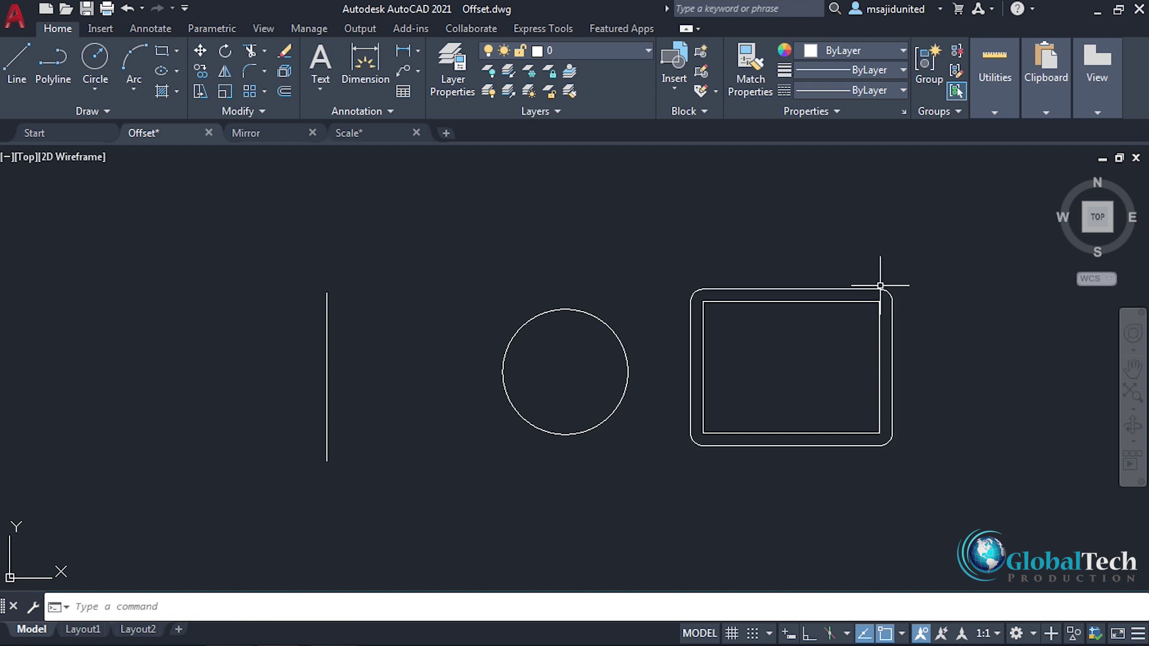
- Erase the rounded offset copy around the rectangle
{"action": "left_click", "coordinate": [854, 289]}
{"action": "right_click", "coordinate": [853, 290]}
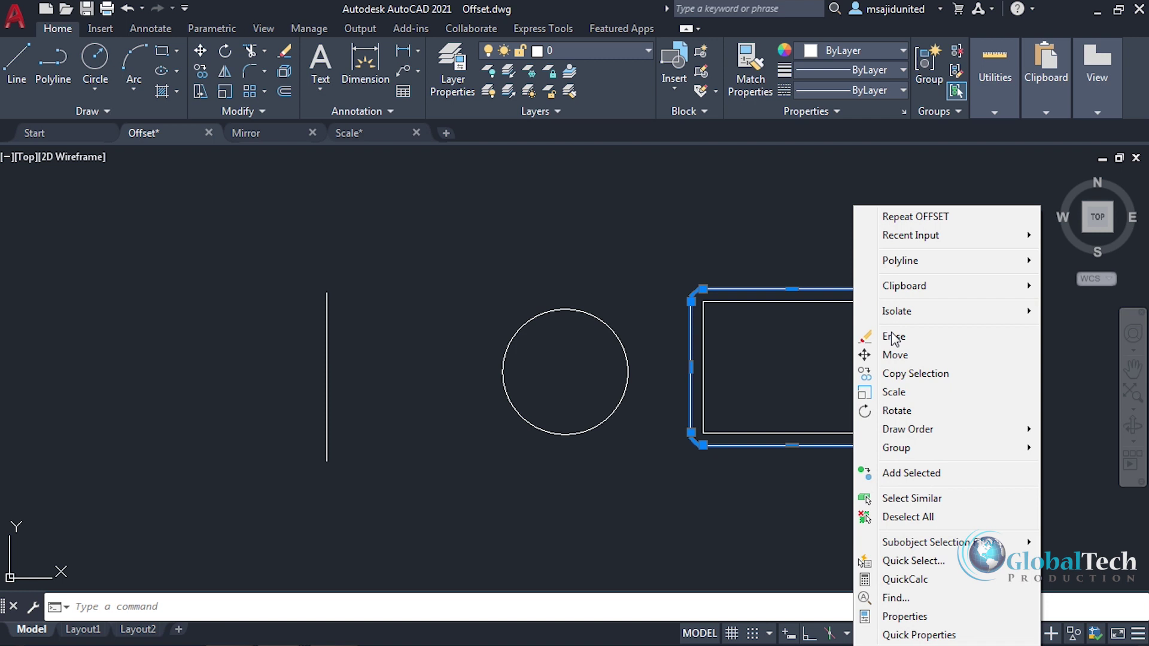
{"action": "left_click", "coordinate": [883, 336]}
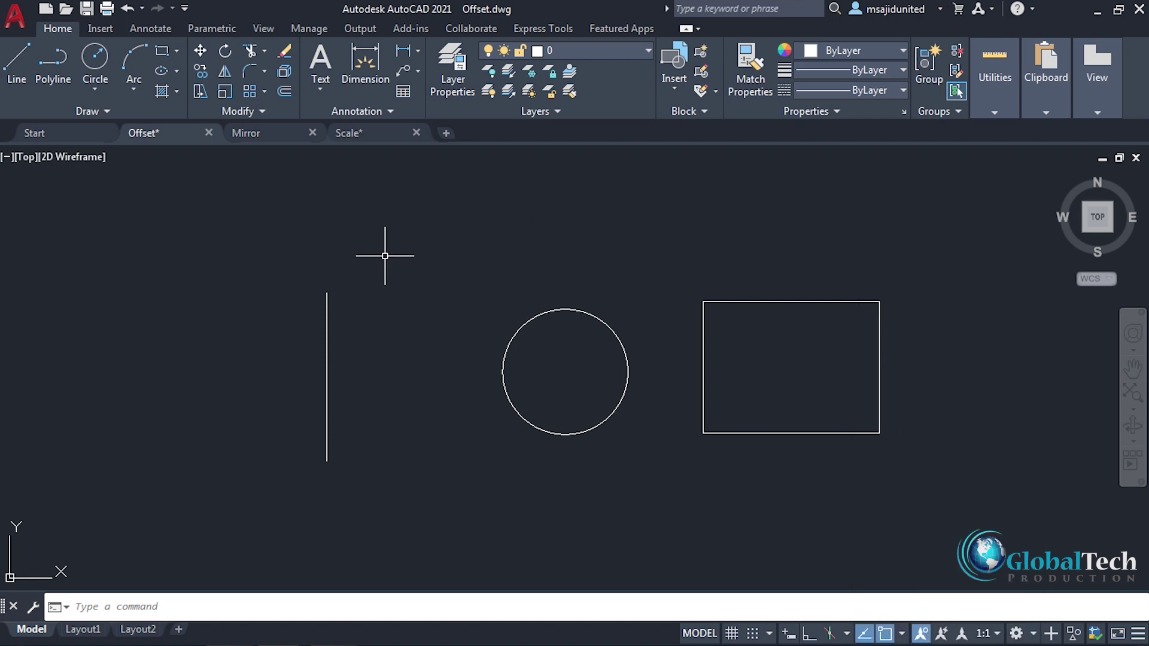
- Set the OFFSETGAPTYPE system variable to 2 for chamfered offset corners
{"action": "type", "text": "OFFSETGAPTYPE"}
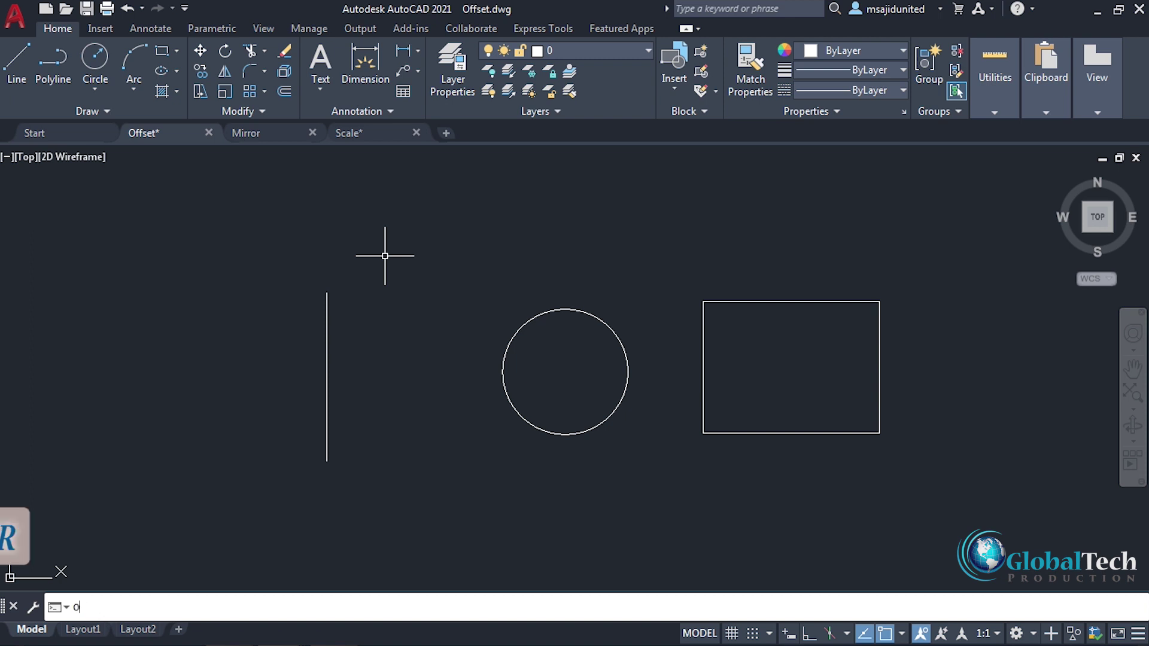
{"action": "key", "text": "Return"}
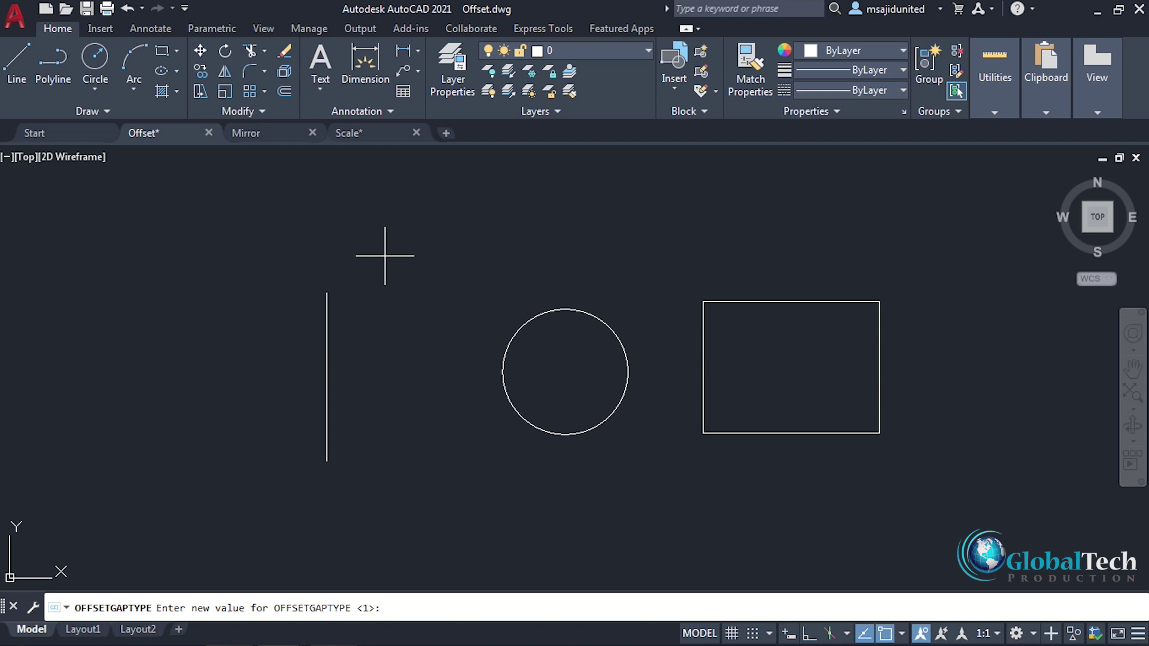
{"action": "type", "text": "2"}
{"action": "key", "text": "Return"}
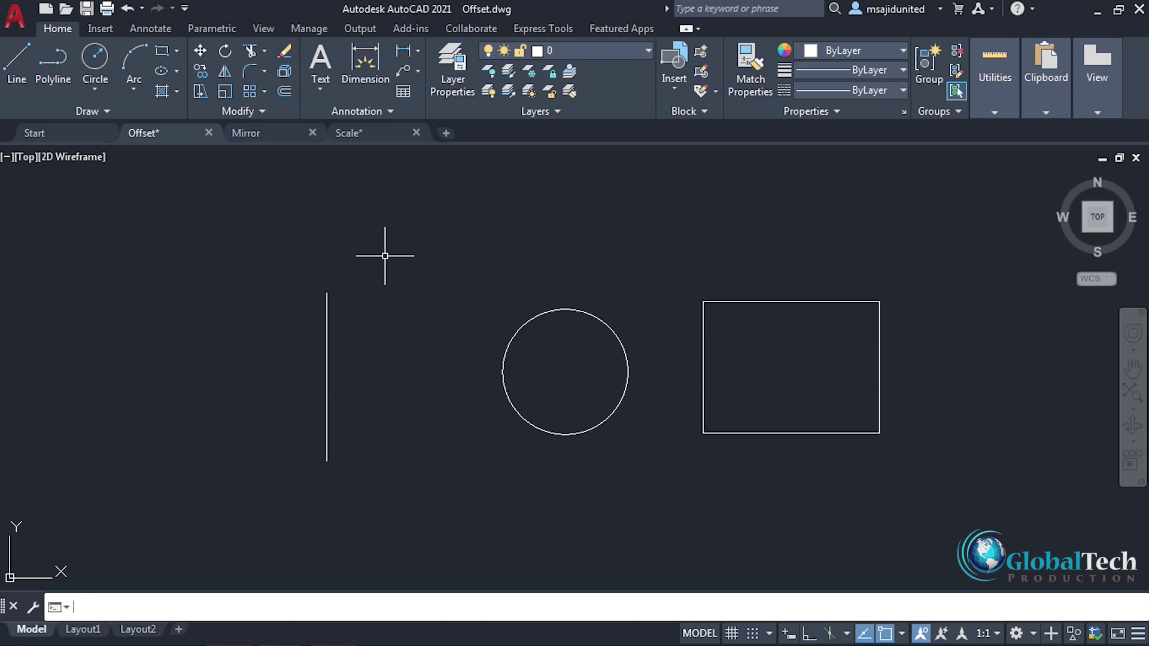
- Offset the rectangle outward by 2 with chamfered corners and end the command
{"action": "left_click", "coordinate": [284, 91]}
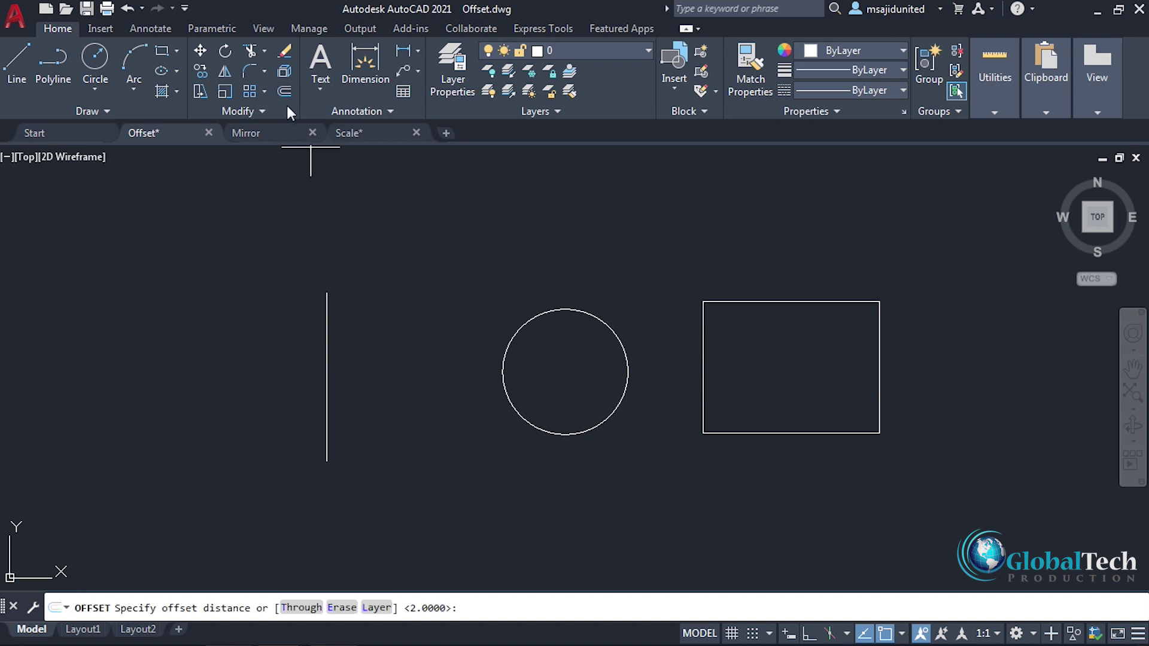
{"action": "type", "text": "2"}
{"action": "key", "text": "Return"}
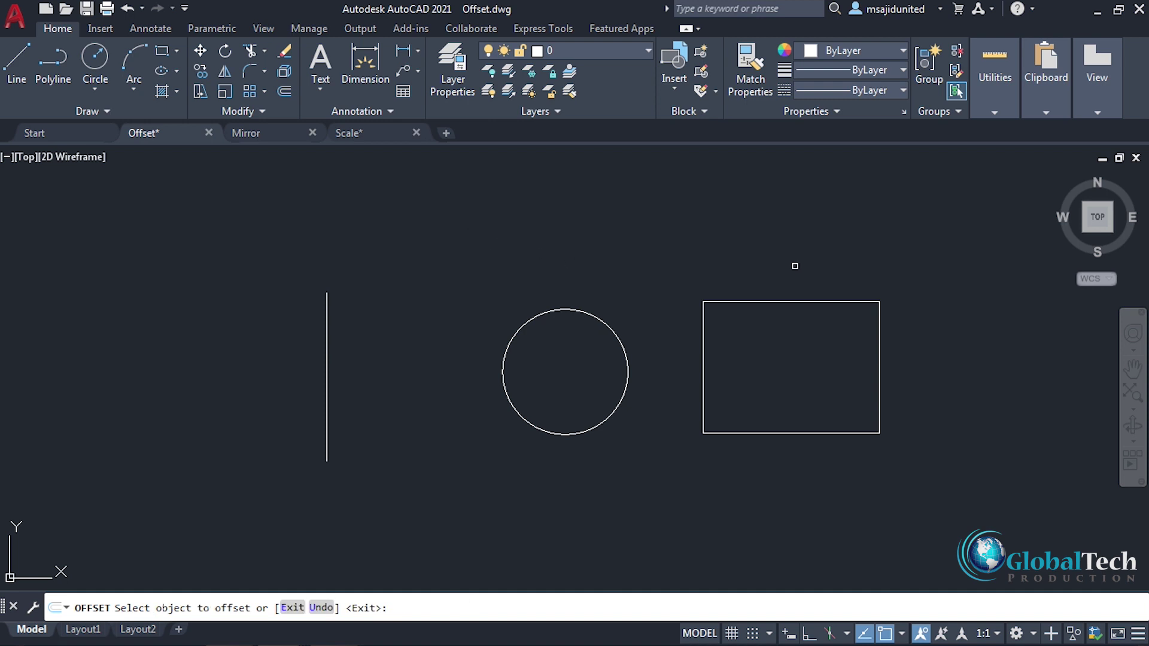
{"action": "left_click", "coordinate": [824, 302]}
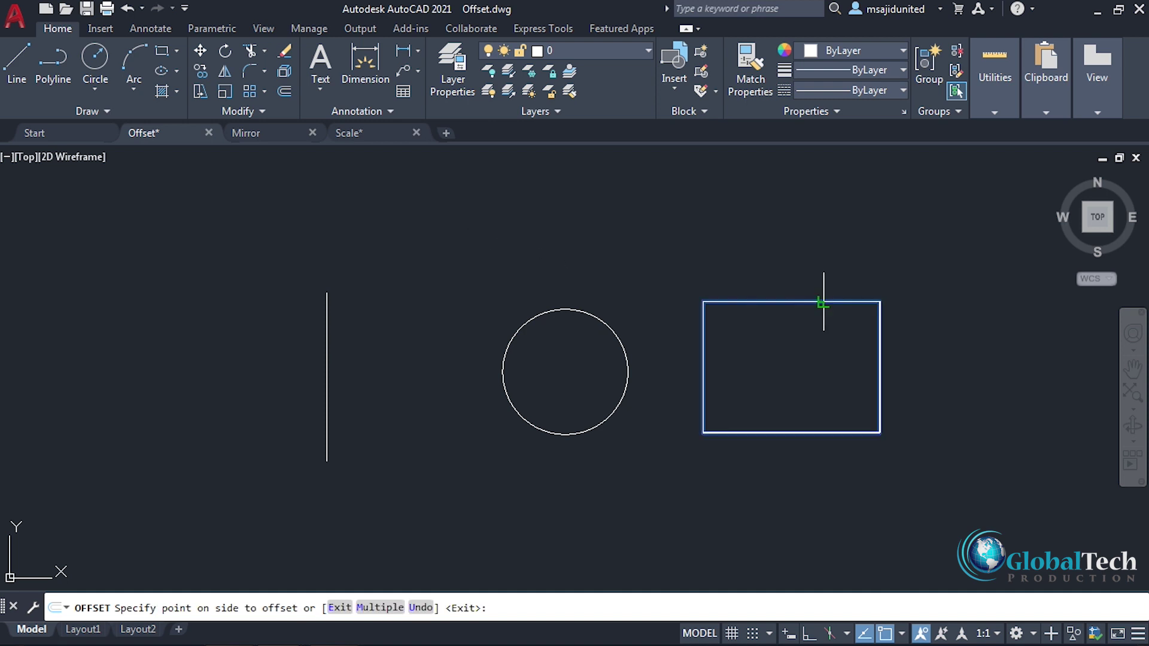
{"action": "left_click", "coordinate": [856, 273]}
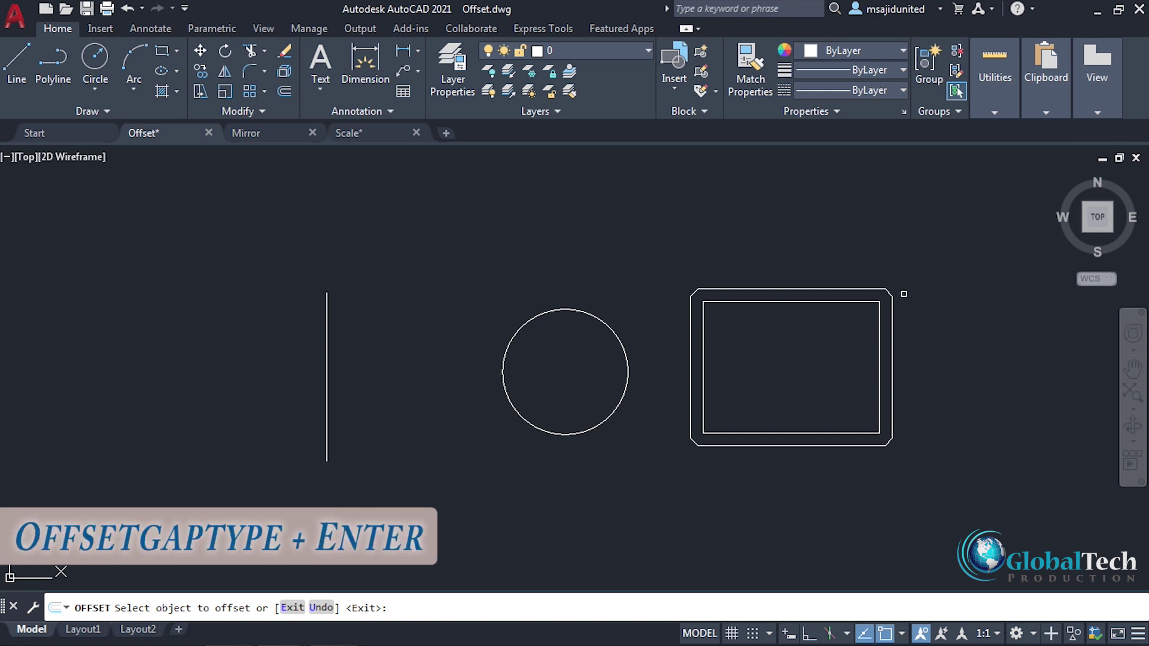
{"action": "key", "text": "Escape"}
- Reset the OFFSETGAPTYPE system variable to 0
{"action": "type", "text": "offsetgaptype"}
{"action": "key", "text": "Return"}
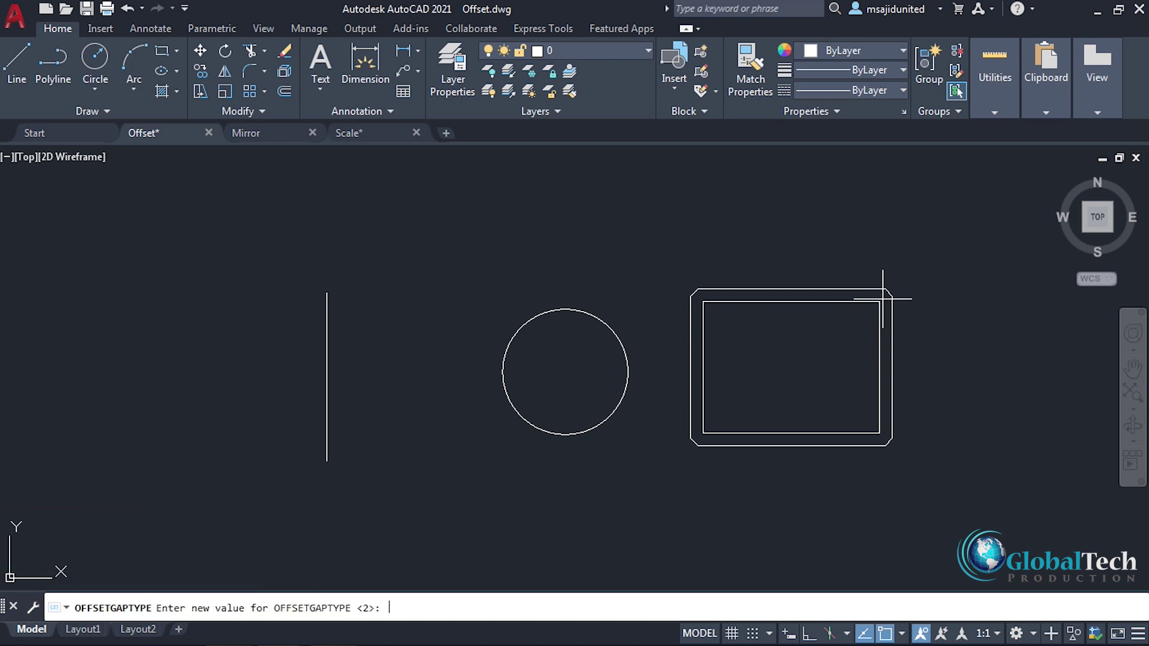
{"action": "type", "text": "0"}
{"action": "key", "text": "Return"}
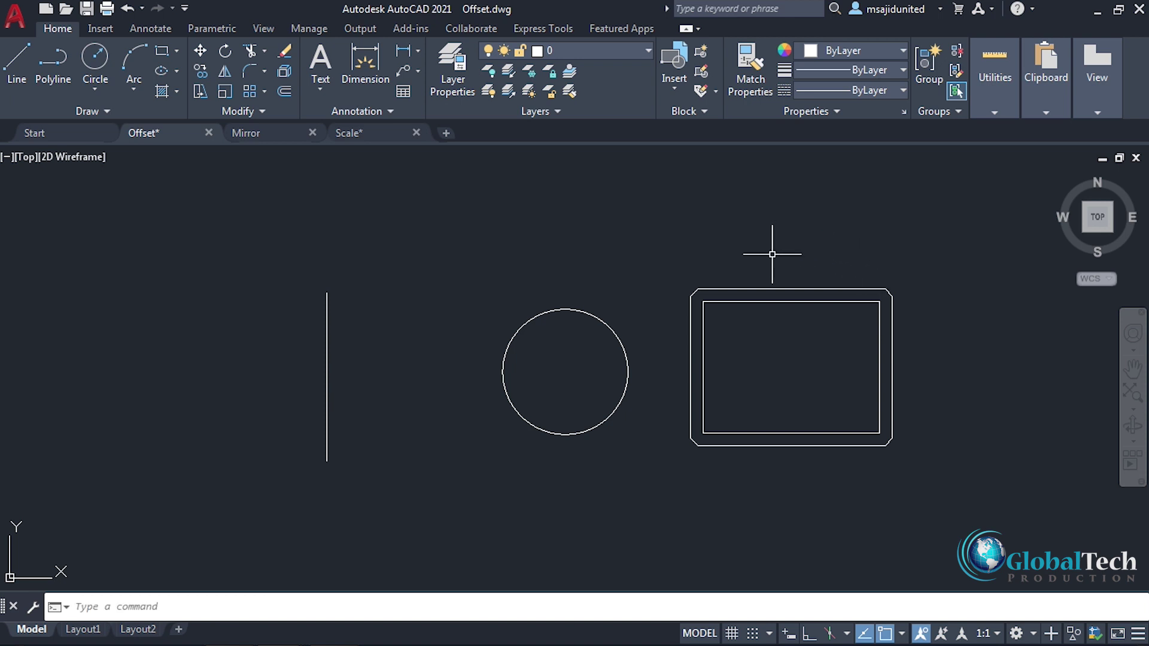
- Erase the chamfered offset copy around the rectangle
{"action": "left_click", "coordinate": [768, 285]}
{"action": "right_click", "coordinate": [770, 289]}
{"action": "left_click", "coordinate": [790, 336]}
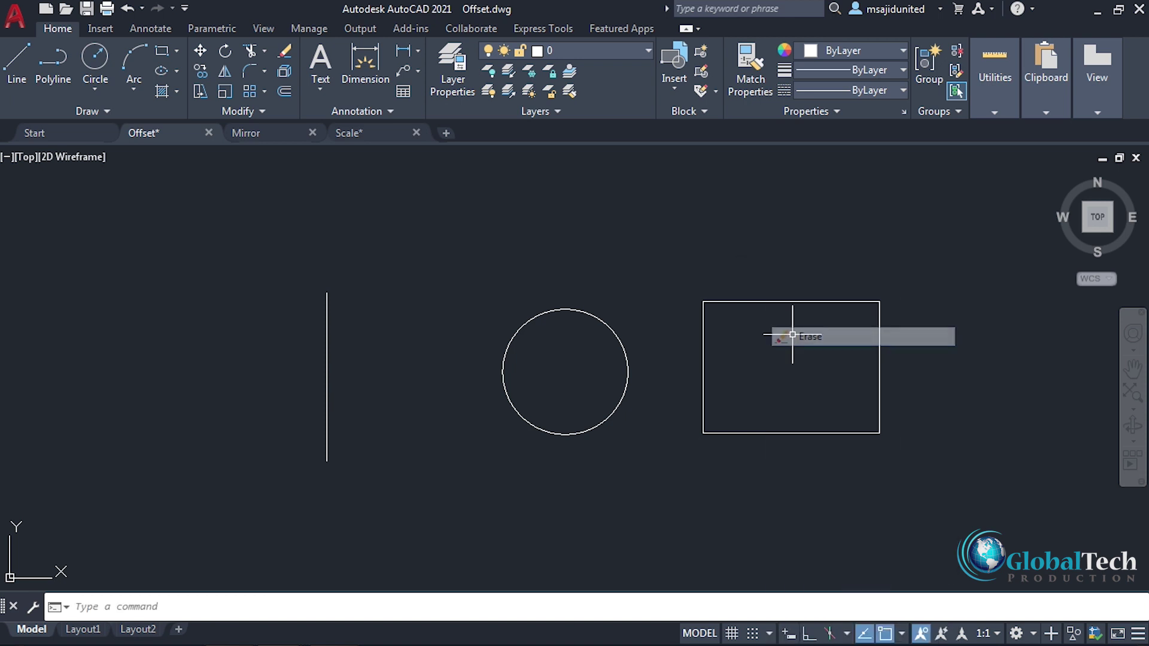
- Offset the rectangle inward with the Through option, picking a through point inside its upper edge, and end the command
{"action": "left_click", "coordinate": [284, 91]}
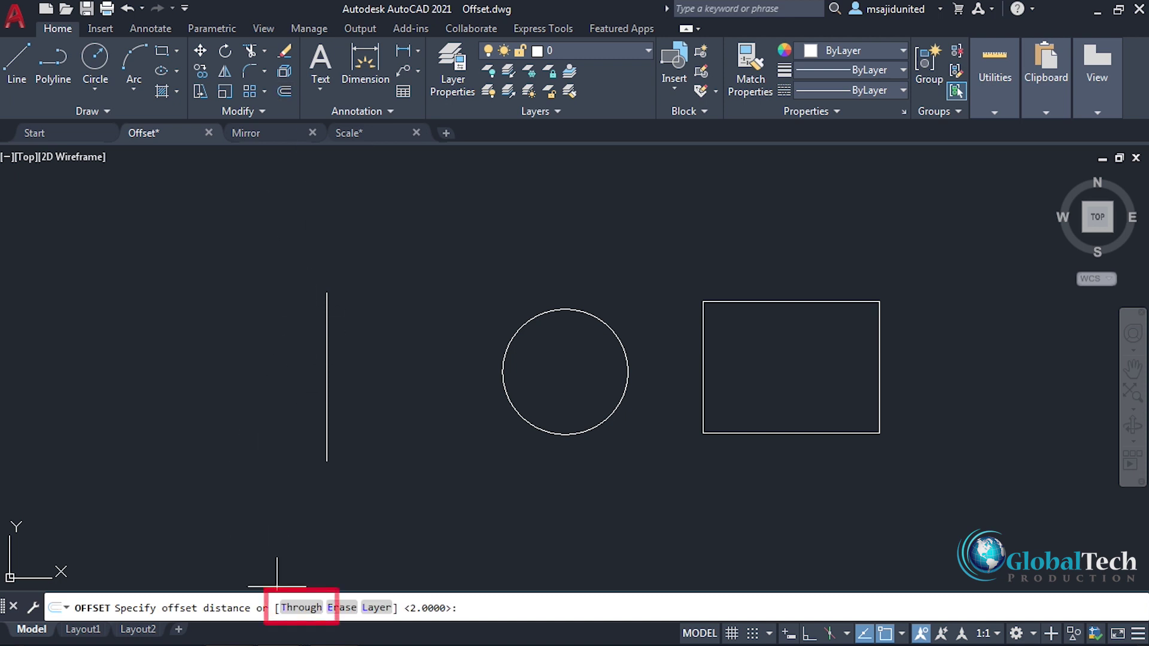
{"action": "left_click", "coordinate": [301, 607]}
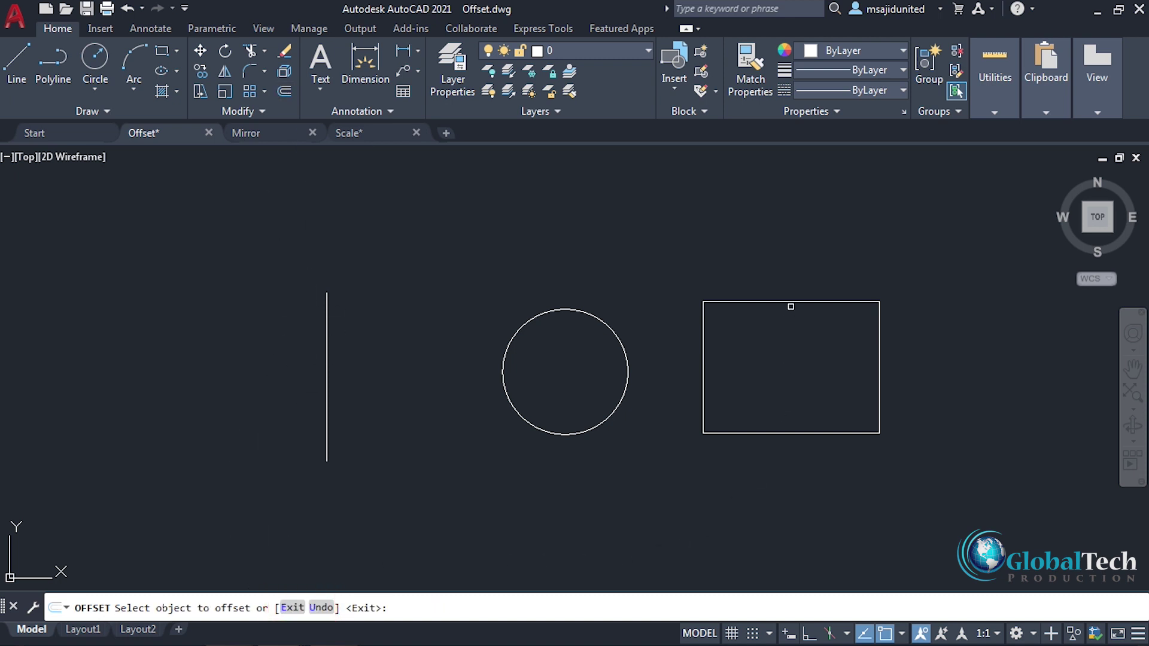
{"action": "left_click", "coordinate": [790, 302]}
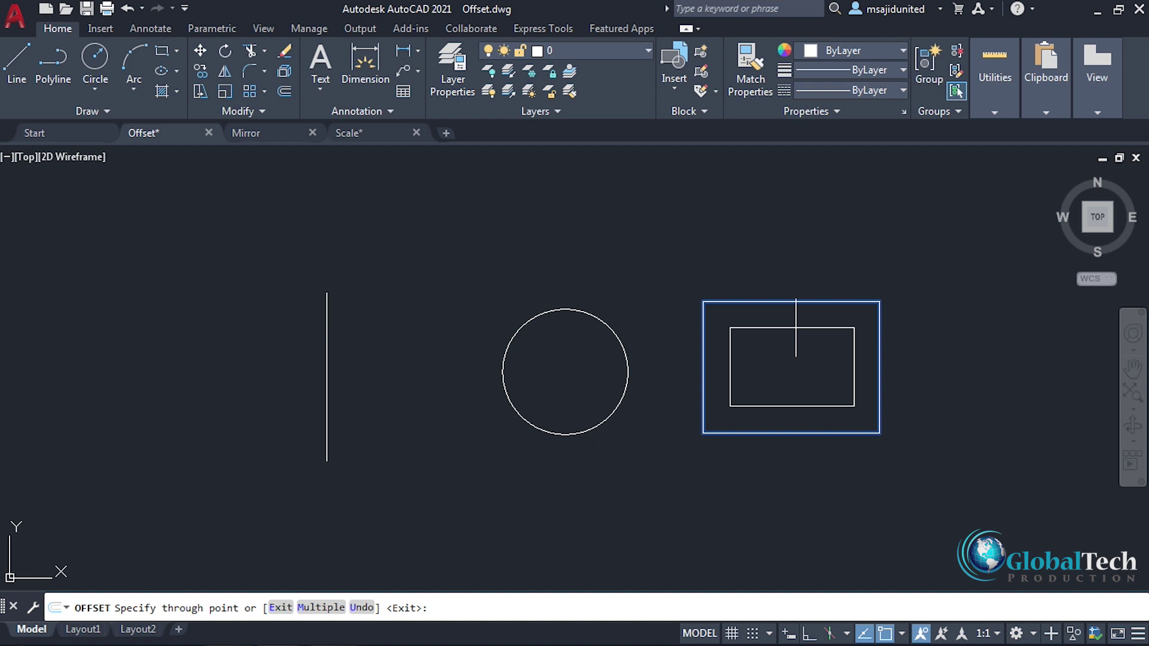
{"action": "left_click", "coordinate": [794, 327]}
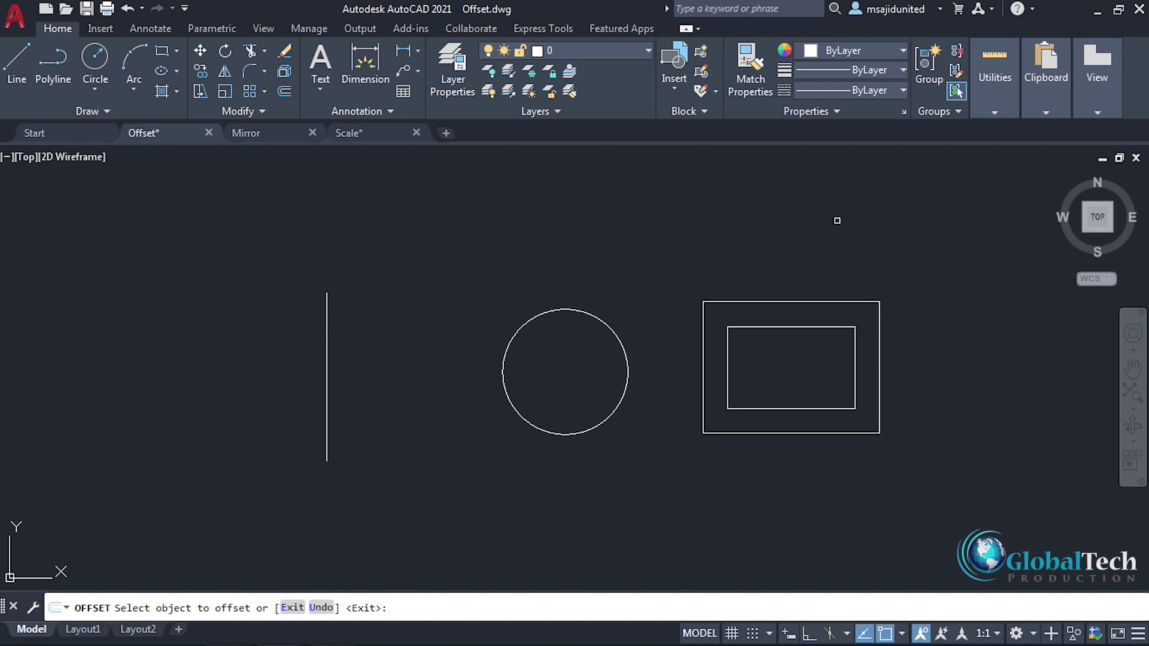
{"action": "key", "text": "Escape"}
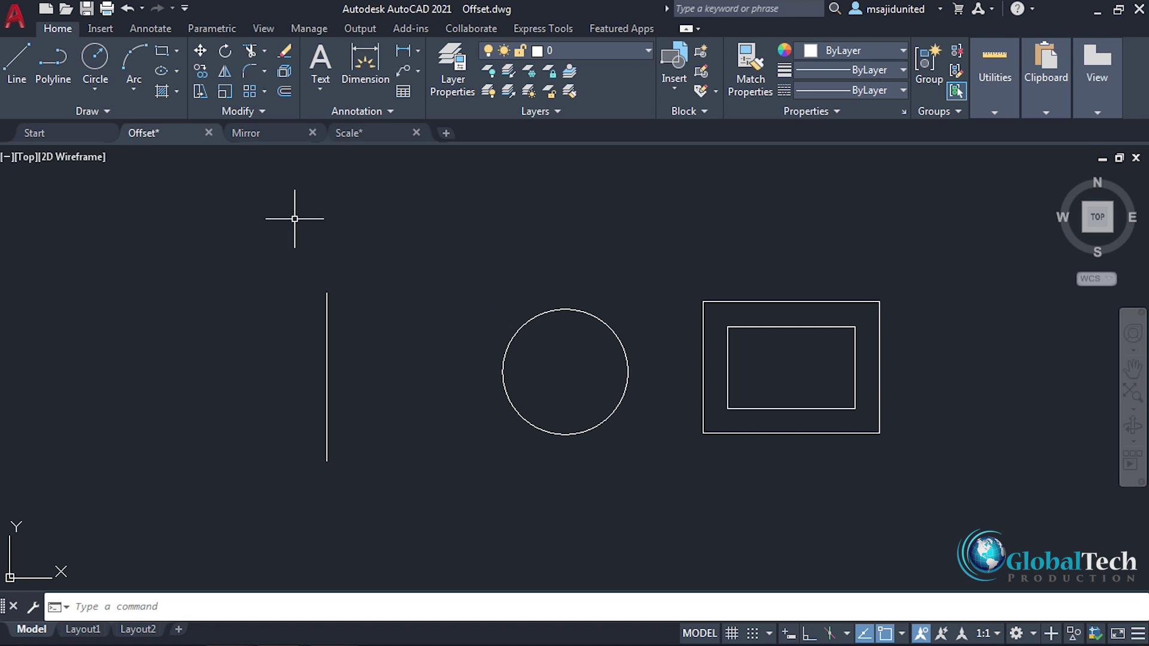
- Switch to the Mirror drawing and start the Mirror command
{"action": "left_click", "coordinate": [269, 131]}
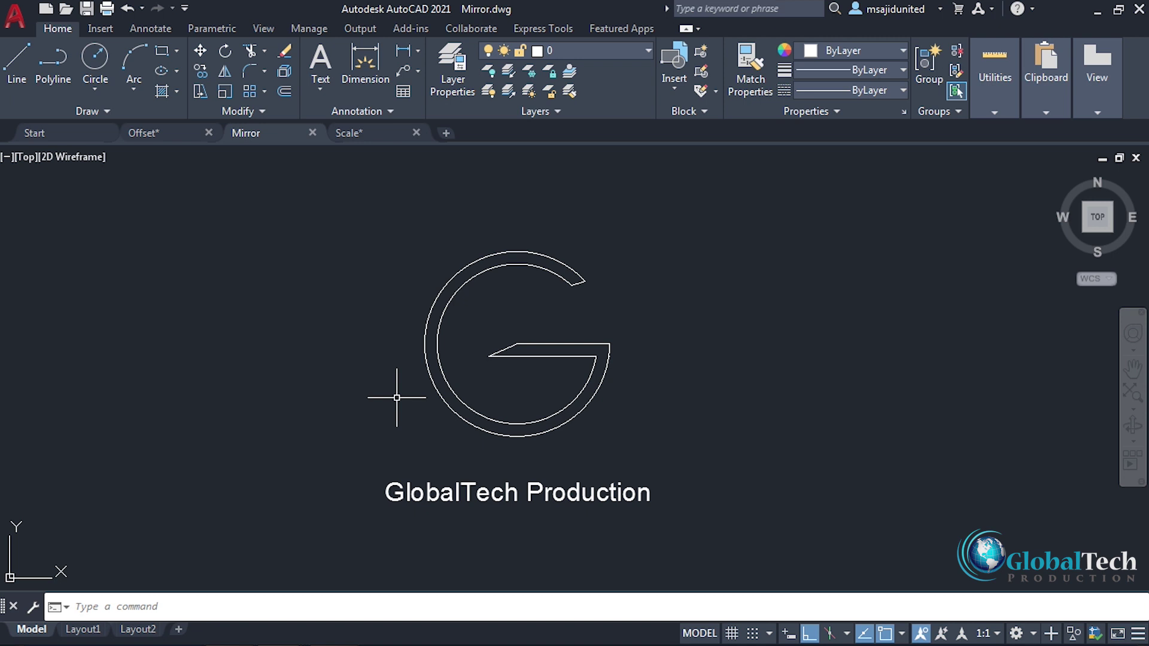
{"action": "left_click", "coordinate": [227, 72]}
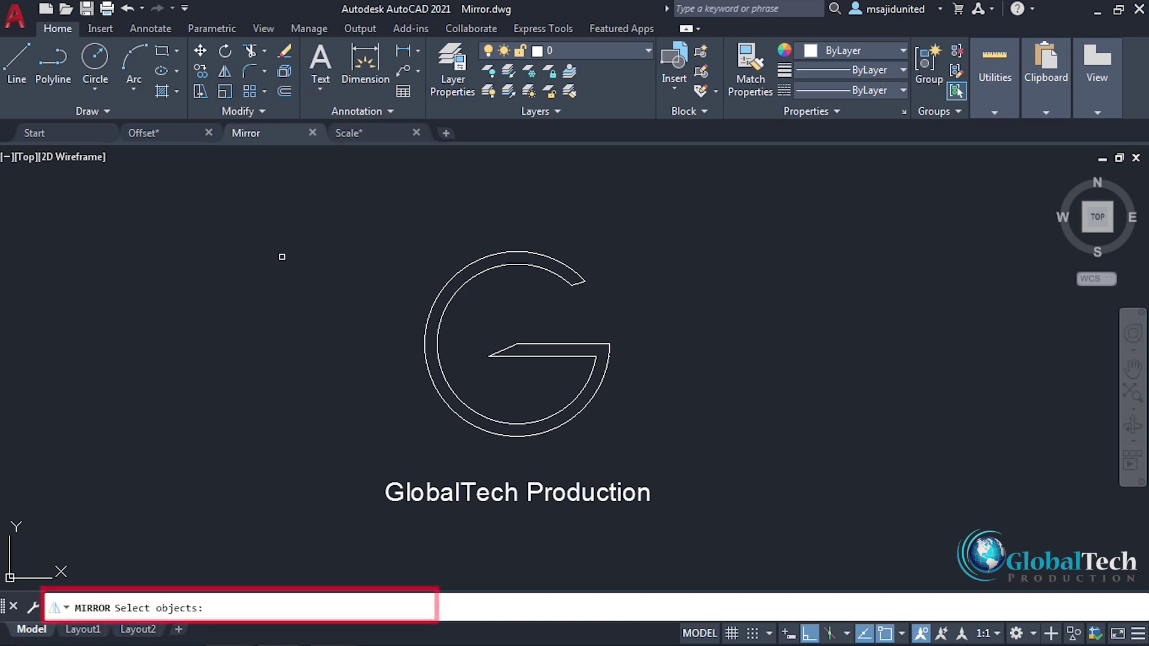
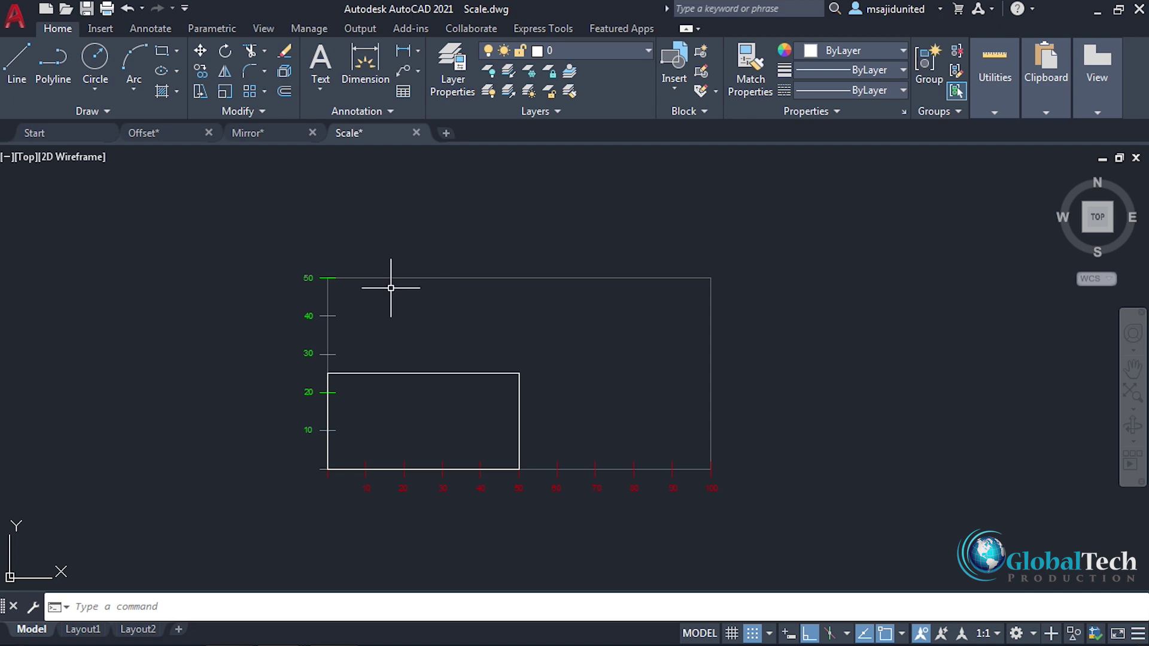
- Scale the small rectangle by a factor of 2 from its lower-left corner and undo the scaling
{"action": "left_click", "coordinate": [229, 91]}
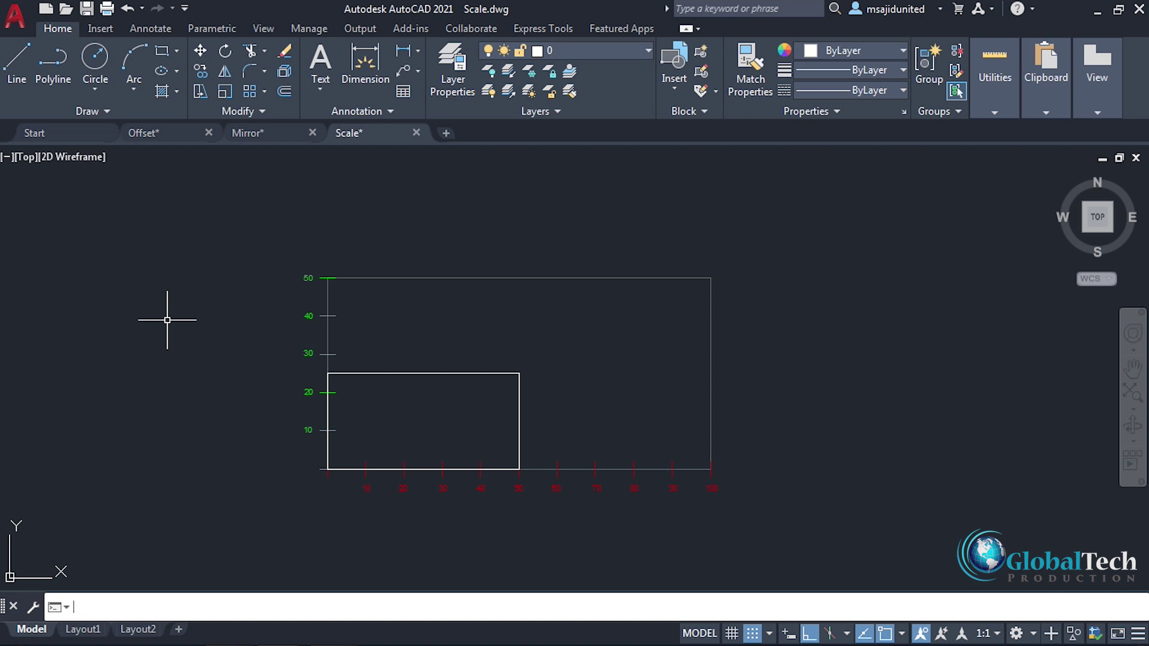
{"action": "type", "text": "SC"}
{"action": "key", "text": "Return"}
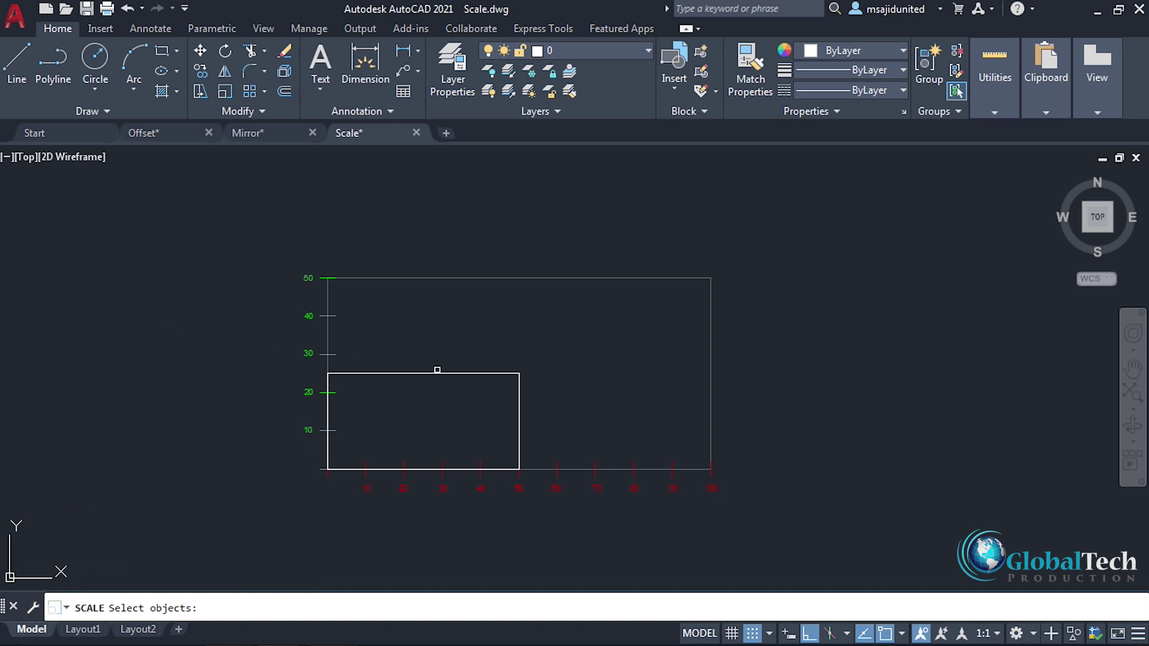
{"action": "left_click", "coordinate": [439, 372]}
{"action": "key", "text": "Return"}
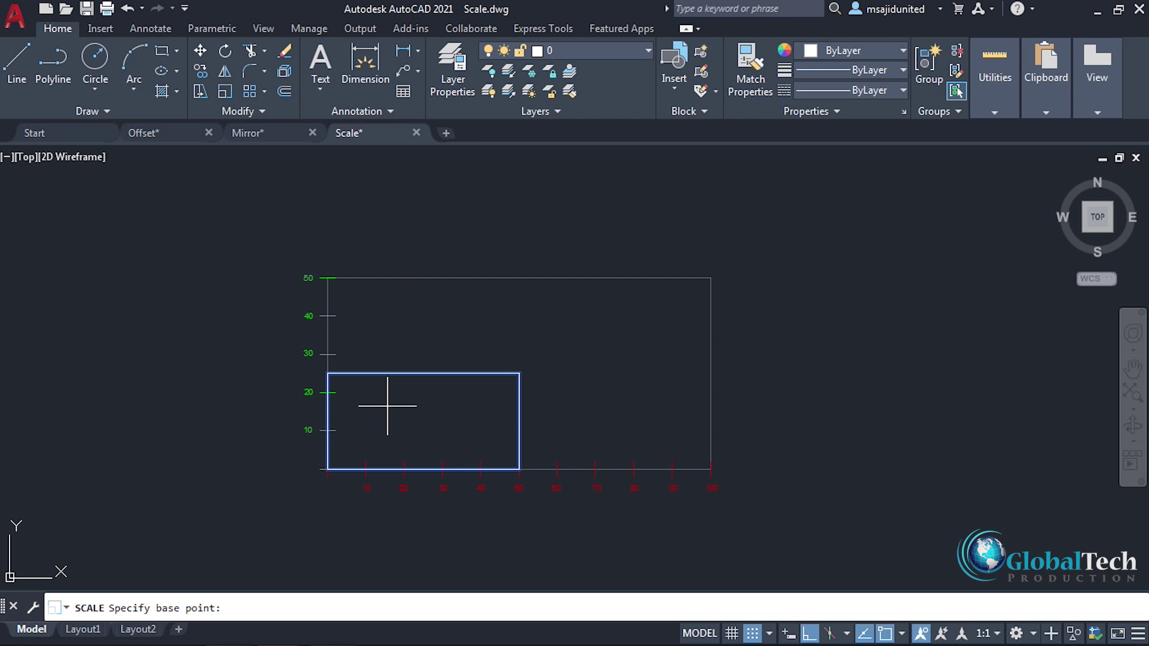
{"action": "left_click", "coordinate": [327, 471]}
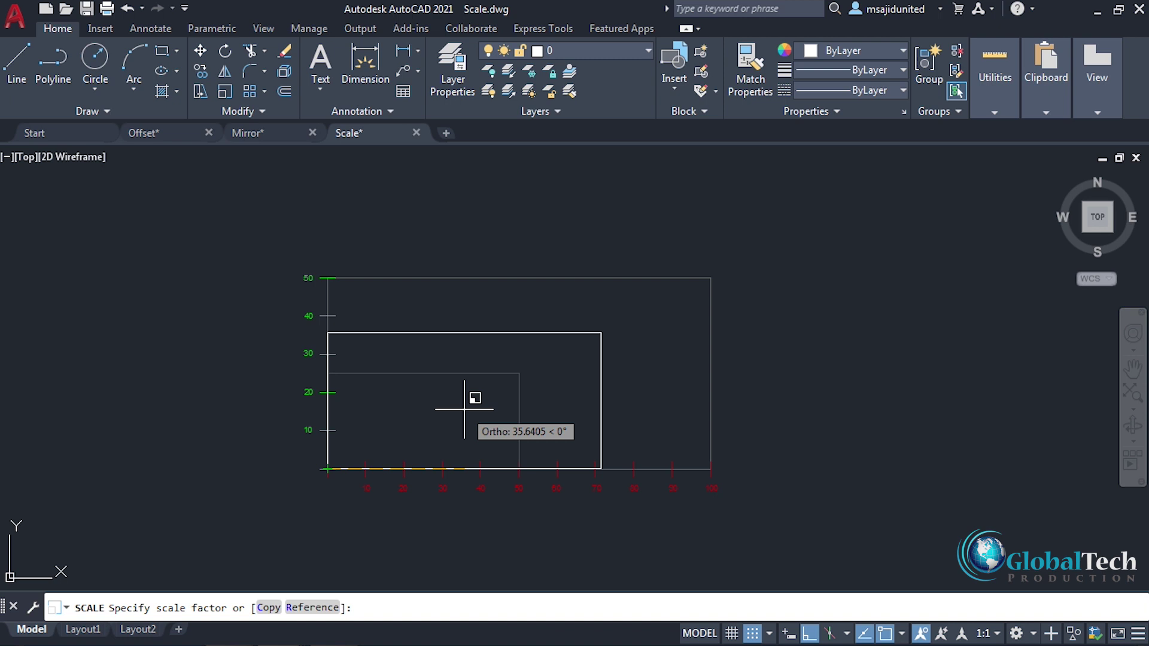
{"action": "type", "text": "2"}
{"action": "key", "text": "Return"}
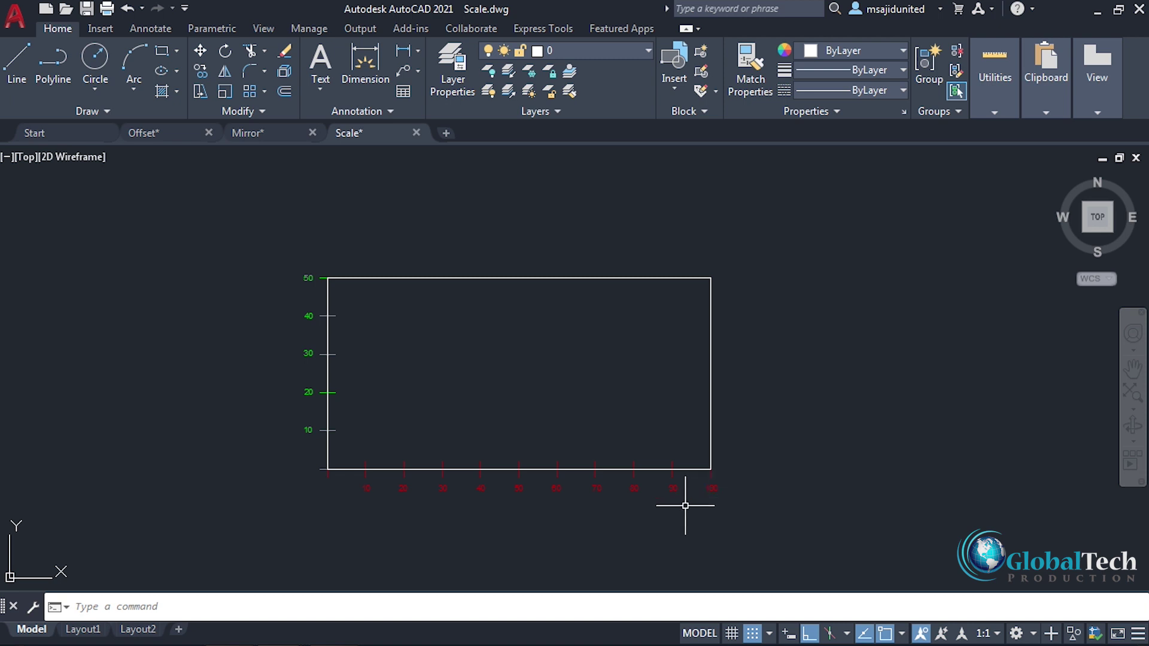
{"action": "key", "text": "ctrl+z"}
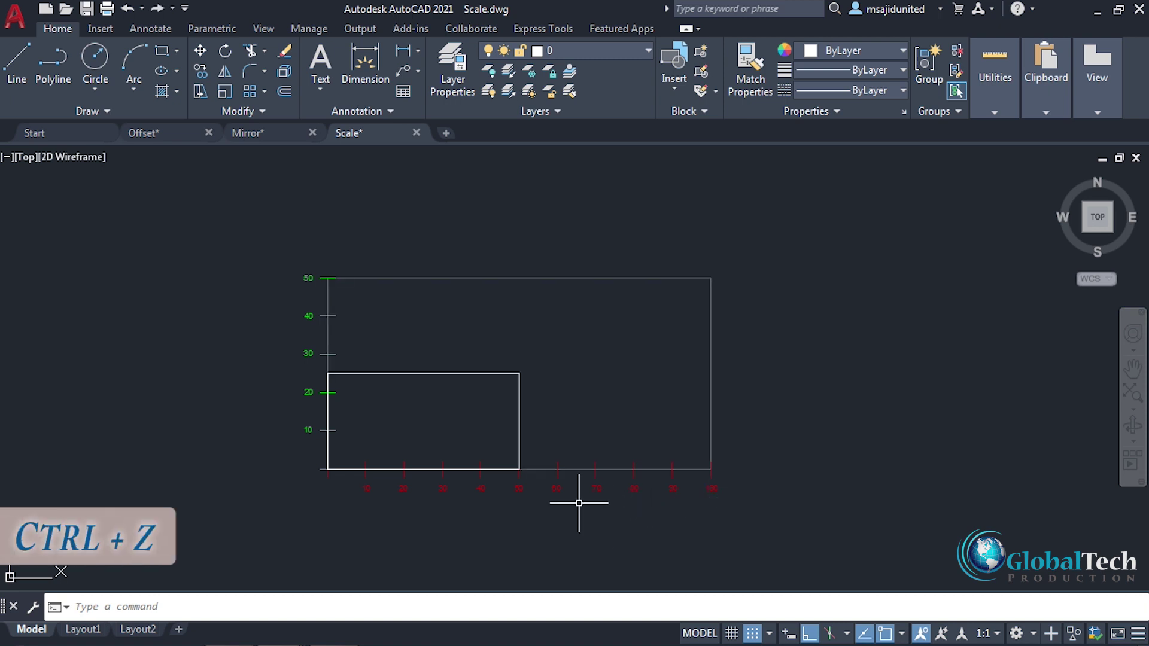
- Scale a copy of the rectangle by a factor of 0.5 from its lower-left corner and undo the copy
{"action": "left_click", "coordinate": [225, 92]}
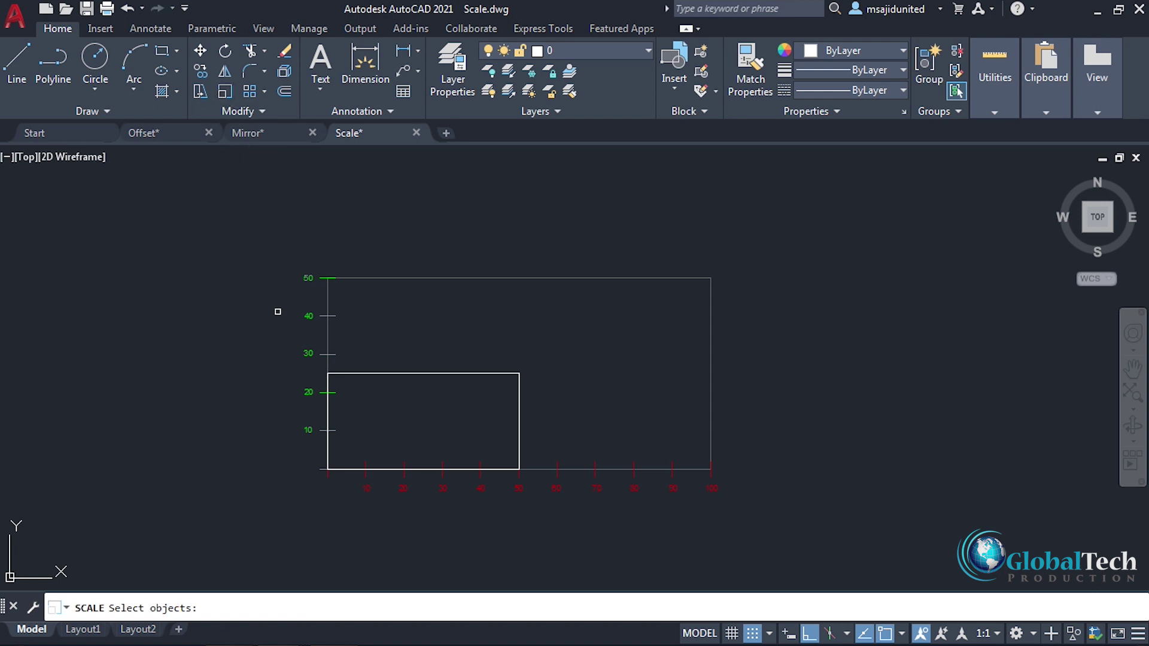
{"action": "left_click", "coordinate": [392, 374]}
{"action": "key", "text": "Return"}
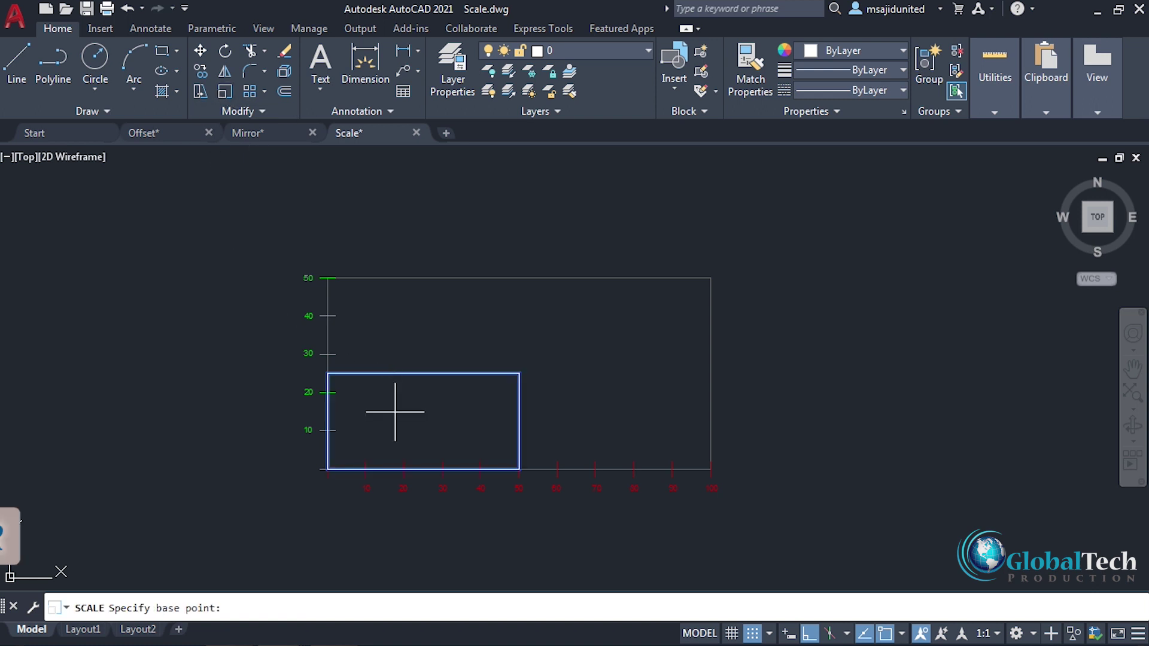
{"action": "left_click", "coordinate": [328, 468]}
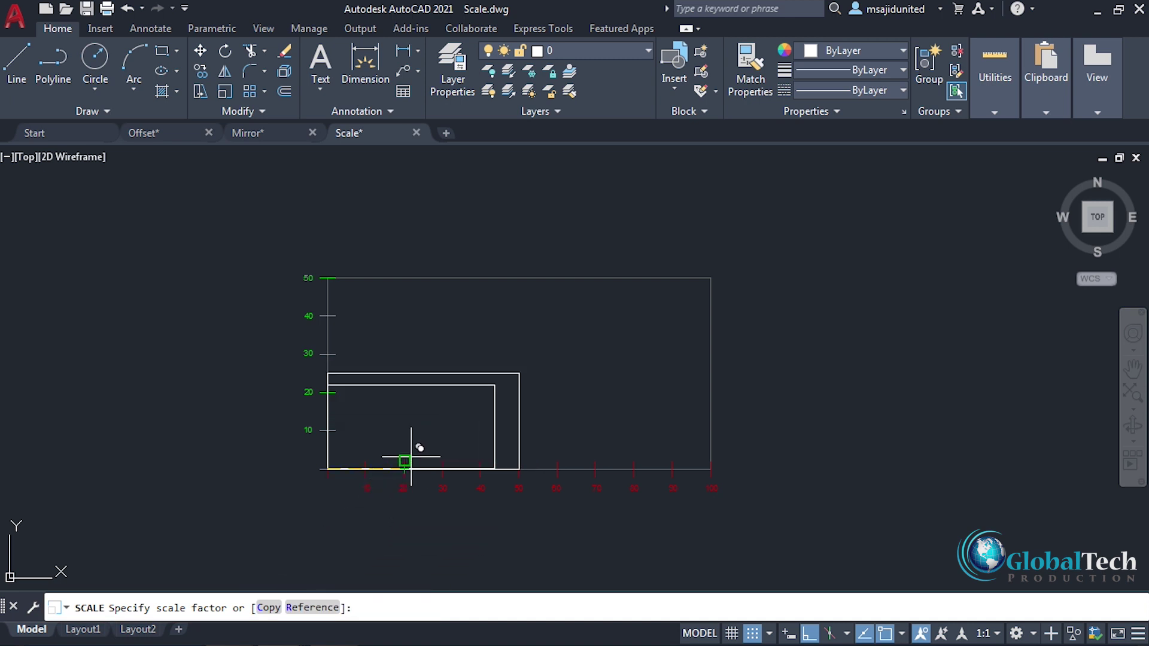
{"action": "type", "text": "0.5"}
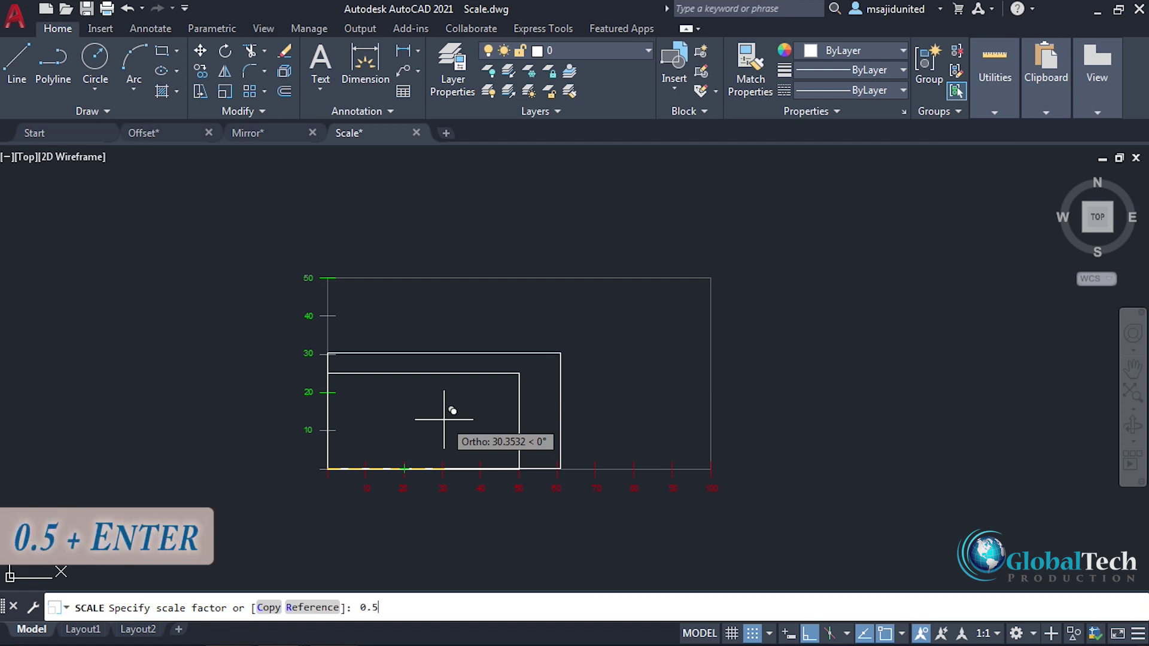
{"action": "key", "text": "Return"}
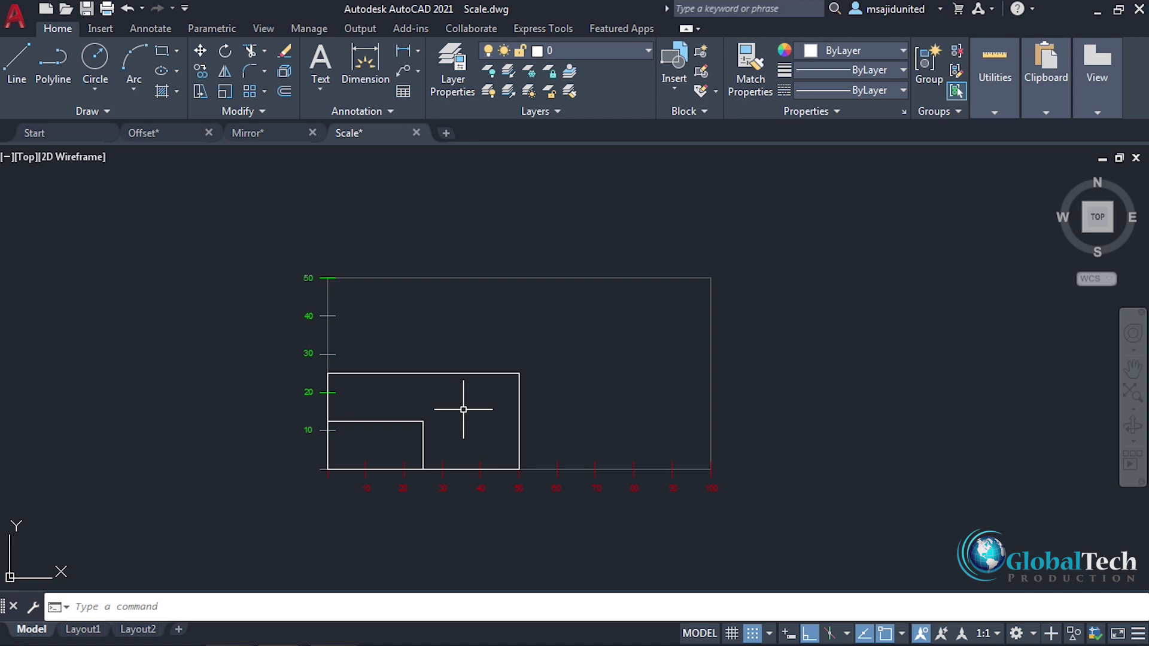
{"action": "key", "text": "ctrl+z"}
- Scale the rectangle from its lower-left corner with the Reference option, using its bottom edge as reference length and the 100 mark as new length
{"action": "left_click", "coordinate": [224, 93]}
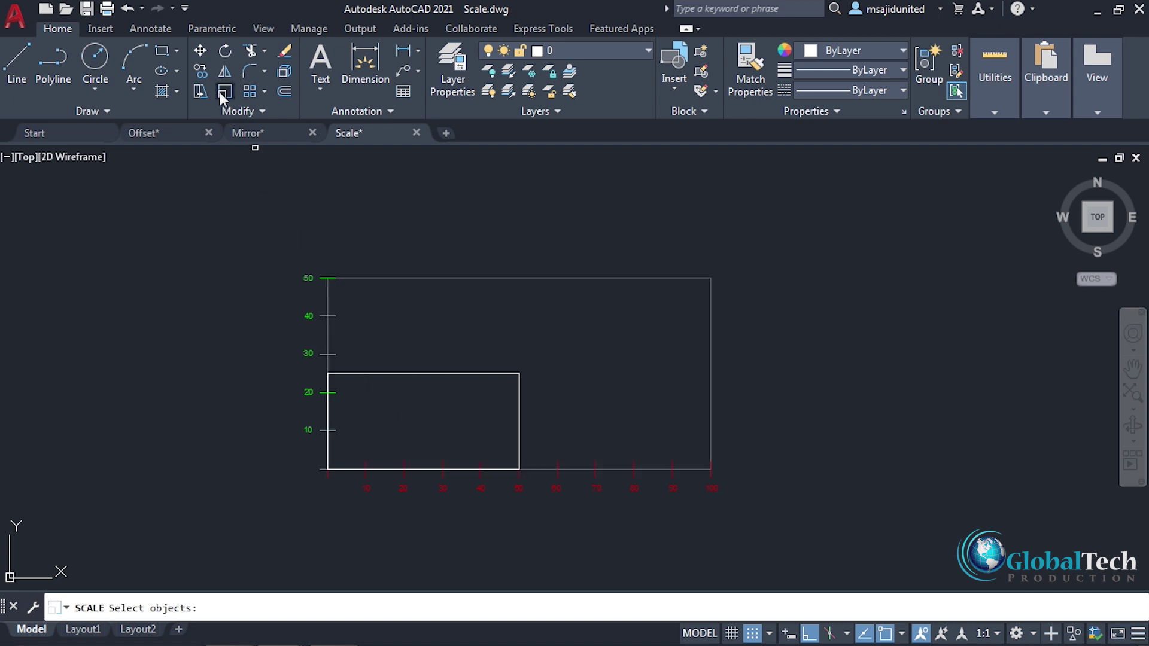
{"action": "left_click", "coordinate": [390, 373]}
{"action": "key", "text": "Return"}
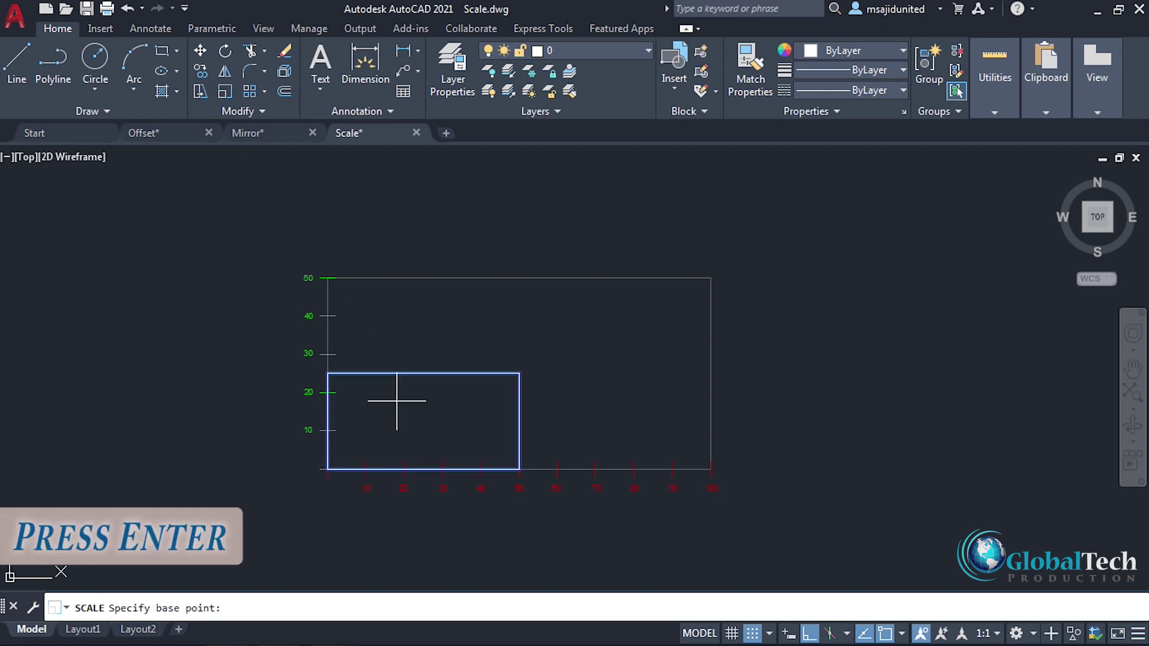
{"action": "left_click", "coordinate": [328, 466]}
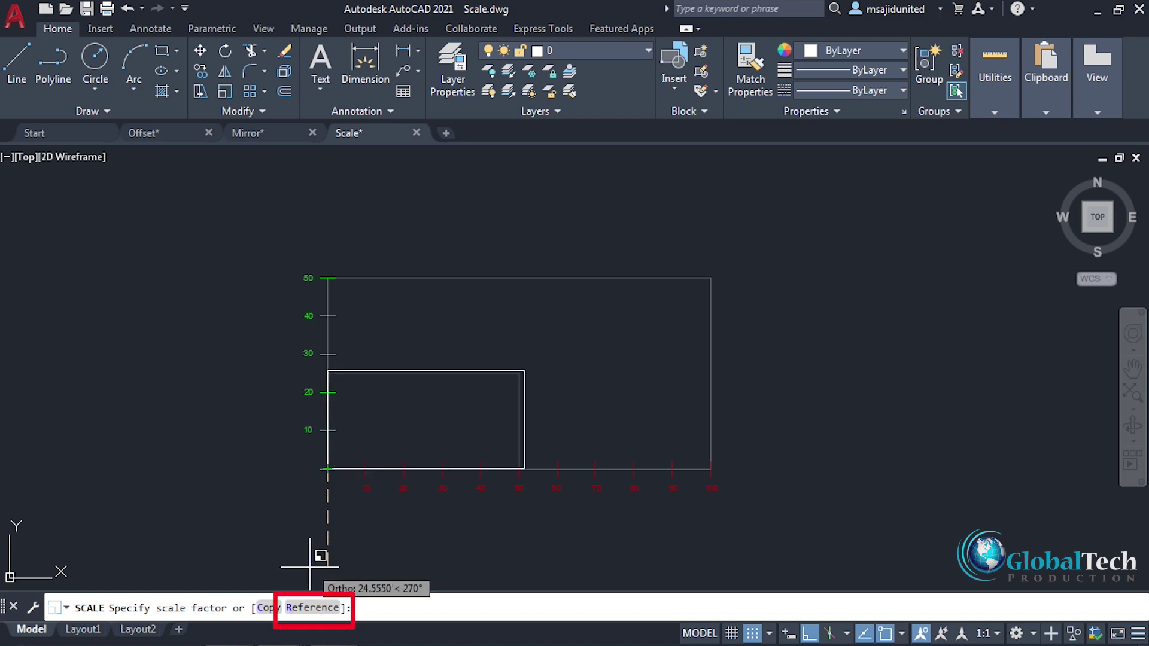
{"action": "left_click", "coordinate": [311, 608]}
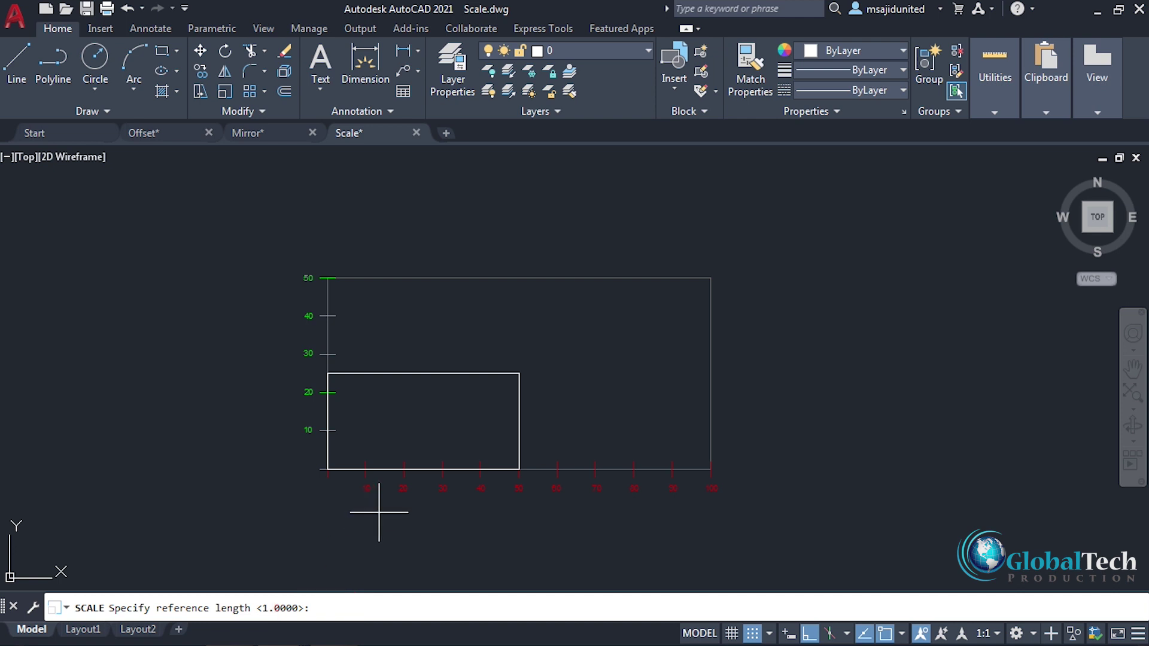
{"action": "left_click", "coordinate": [328, 469]}
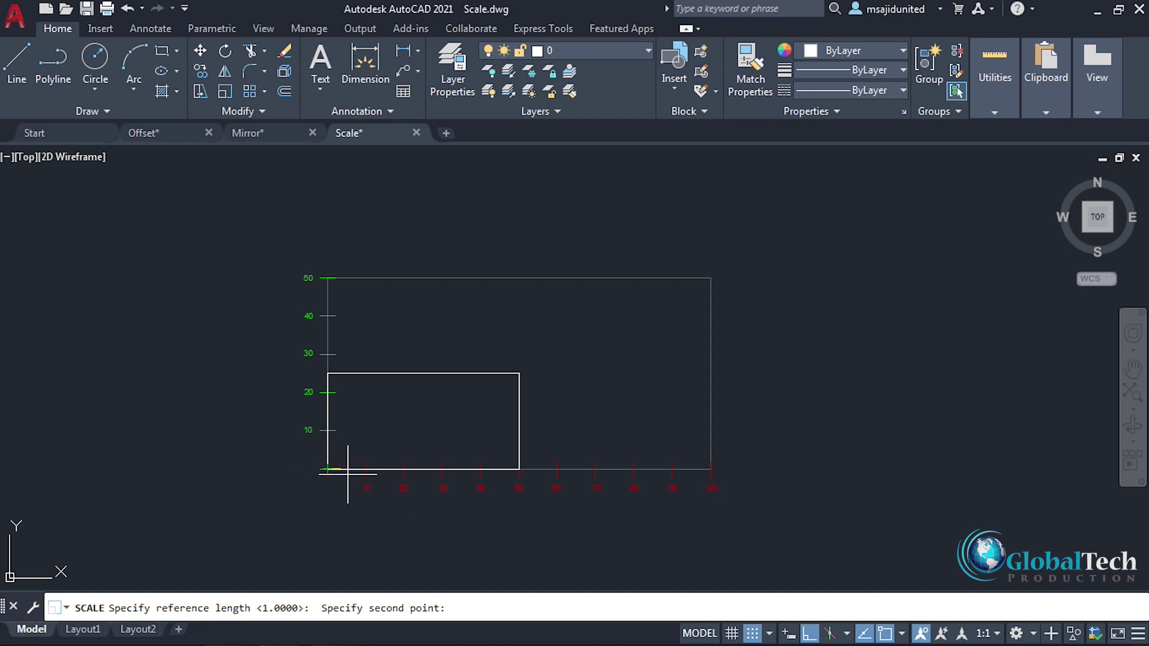
{"action": "left_click", "coordinate": [520, 469]}
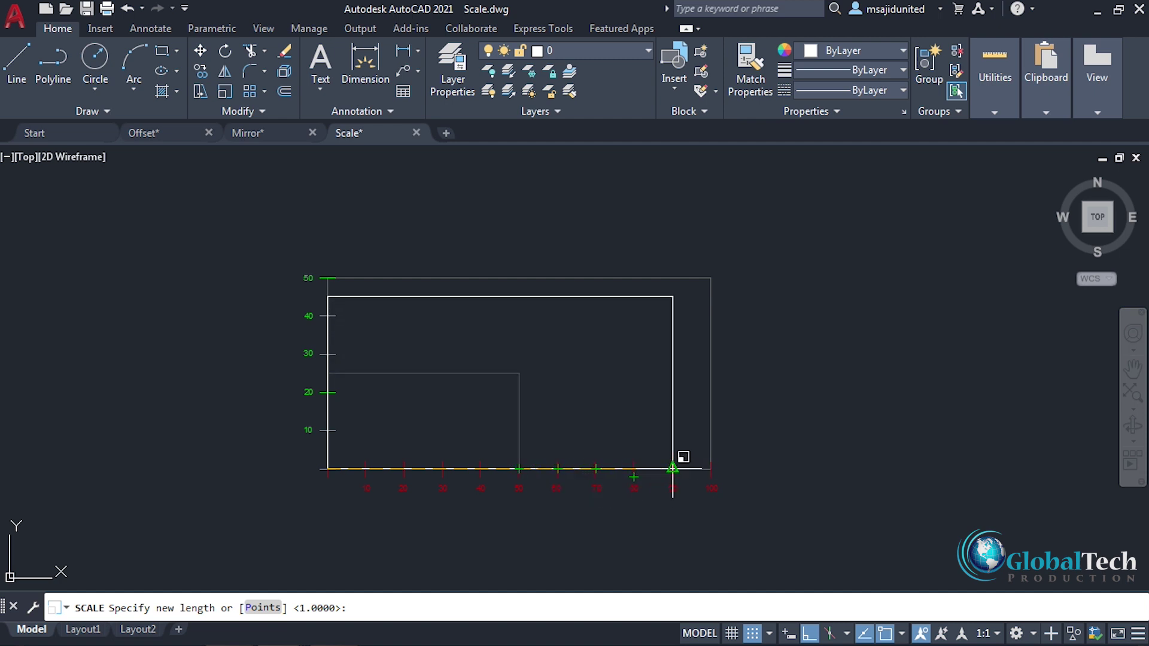
{"action": "left_click", "coordinate": [711, 469]}
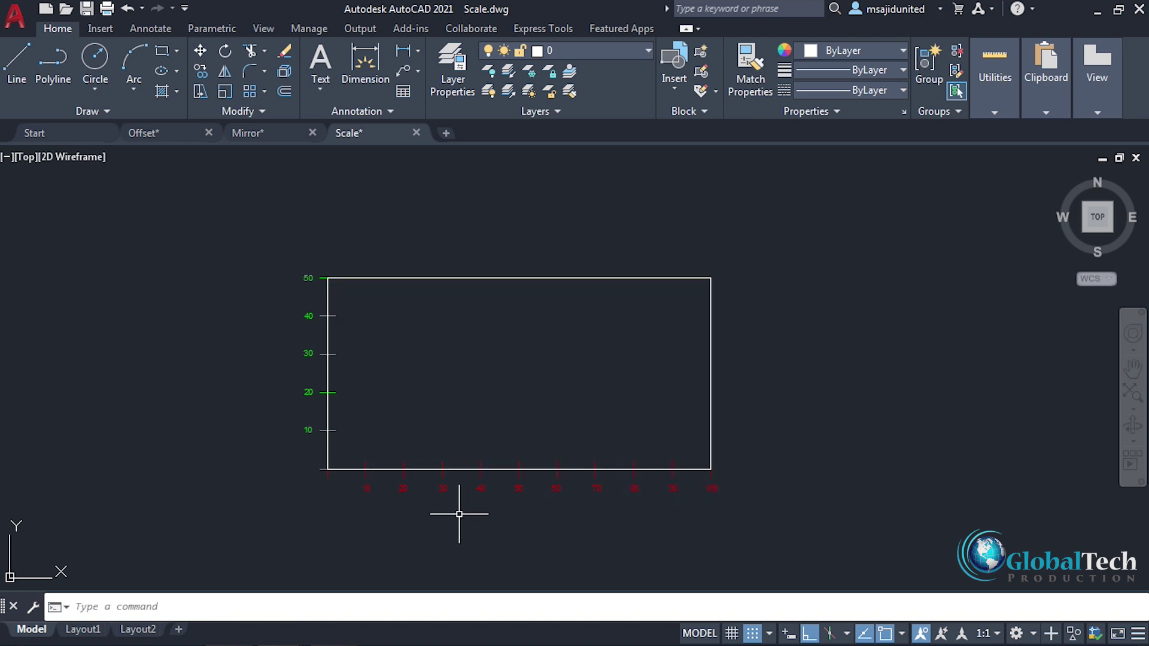